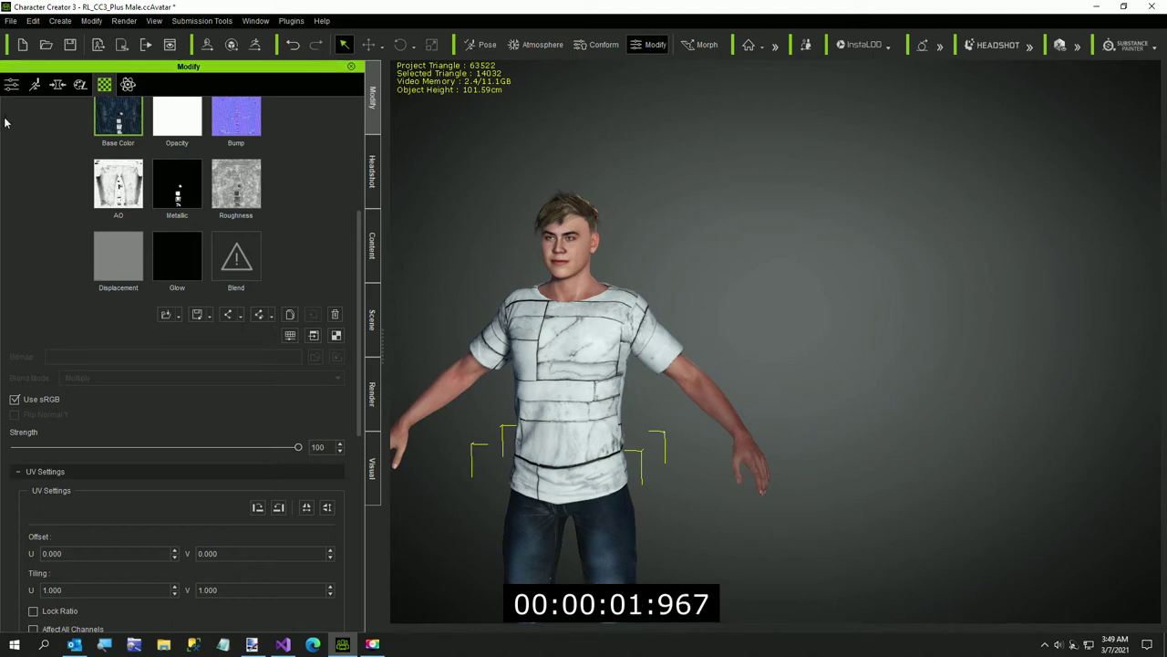
Create a new default project from File > New Project, answering the save-changes prompt.
left_click(11, 21)
left_click(51, 37)
left_click(558, 347)
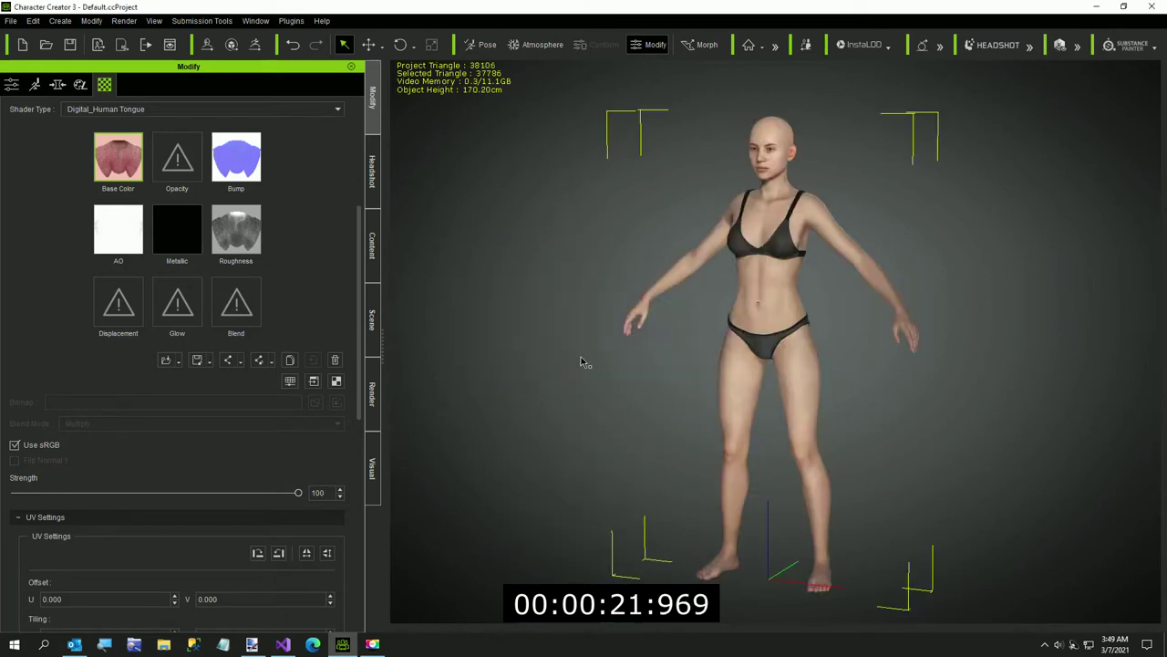
Load the blonde face photo into Headshot and generate a male character from it.
left_click(1112, 643)
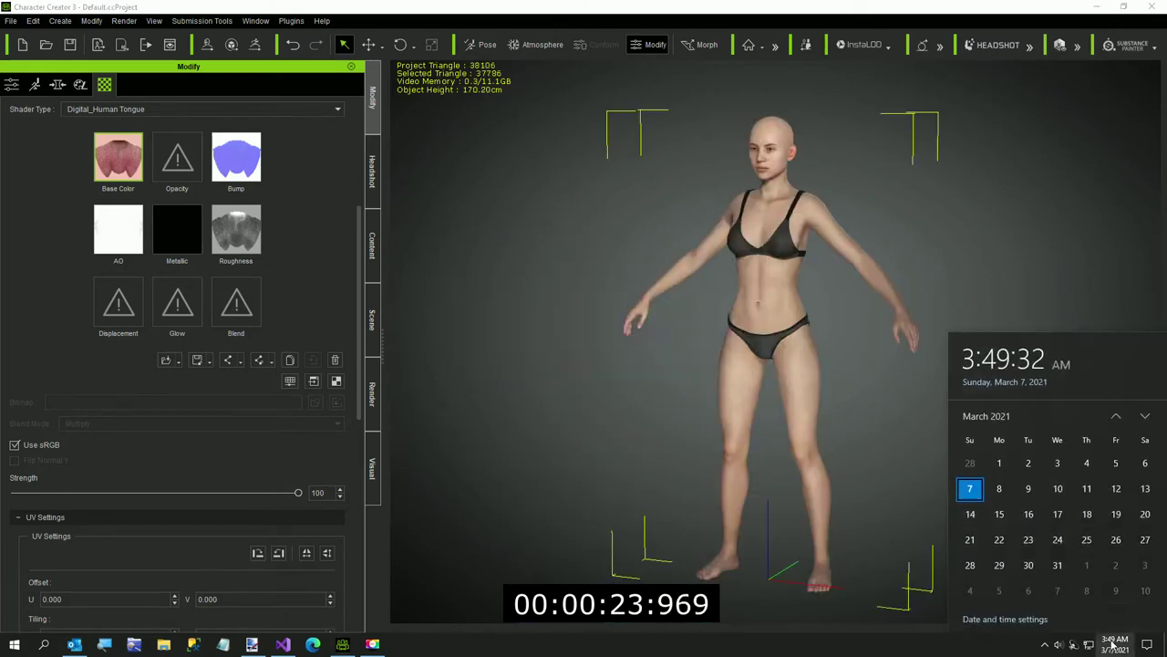
left_click(1112, 644)
left_click(372, 169)
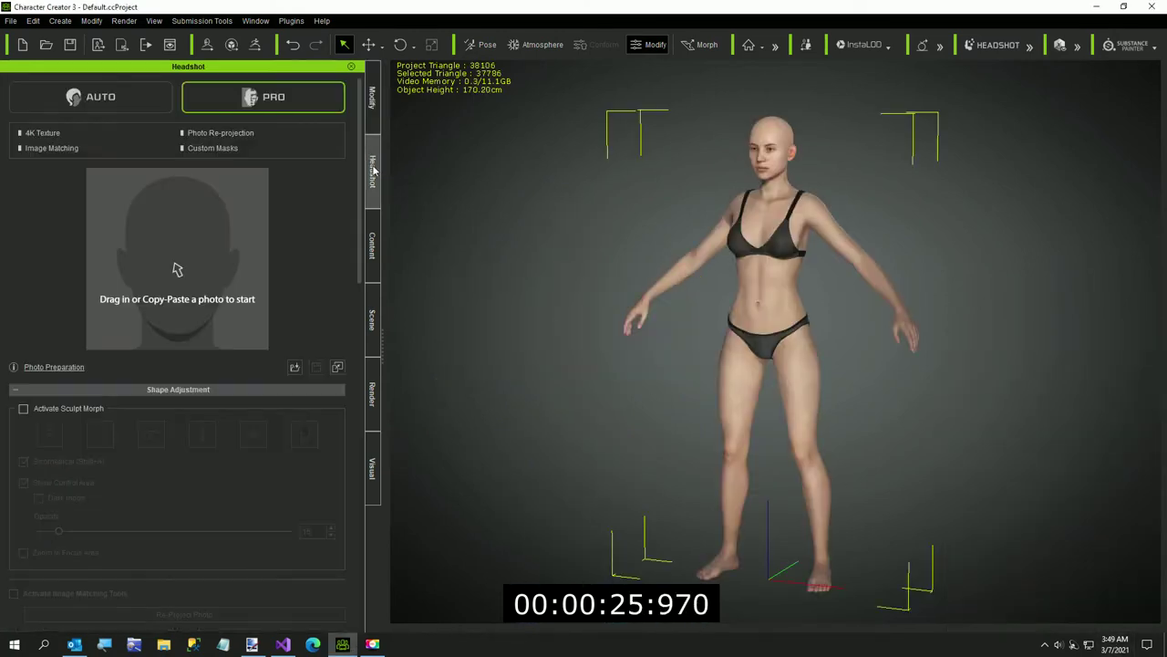
left_click(295, 368)
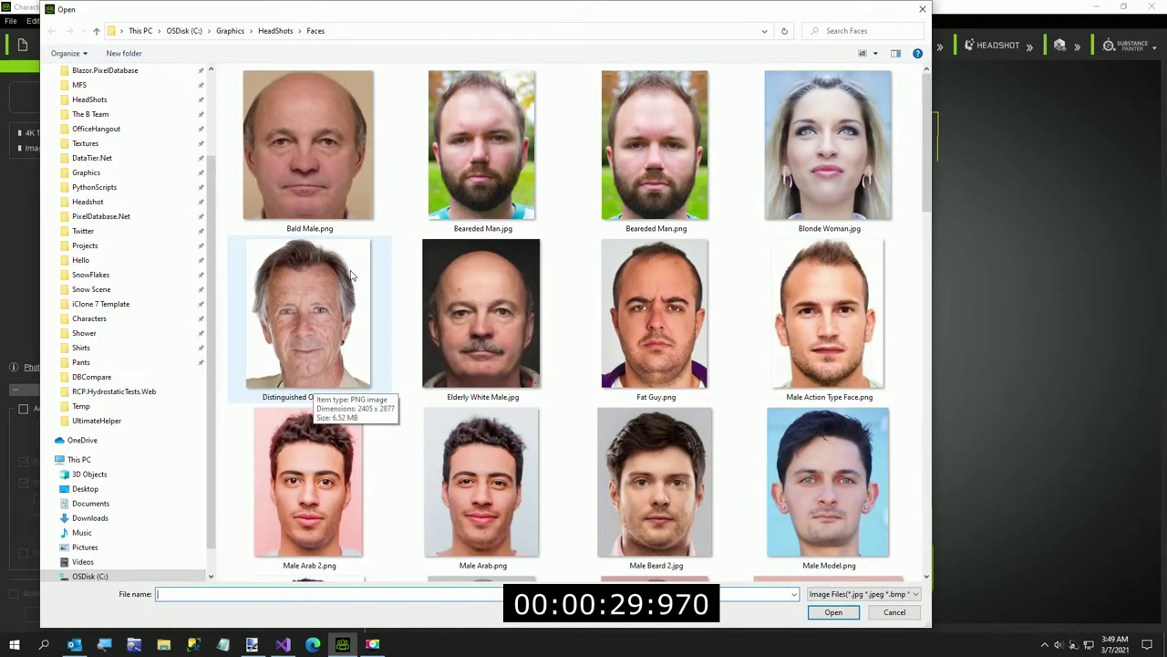
scroll(352, 276, "down", 10)
double_click(456, 292)
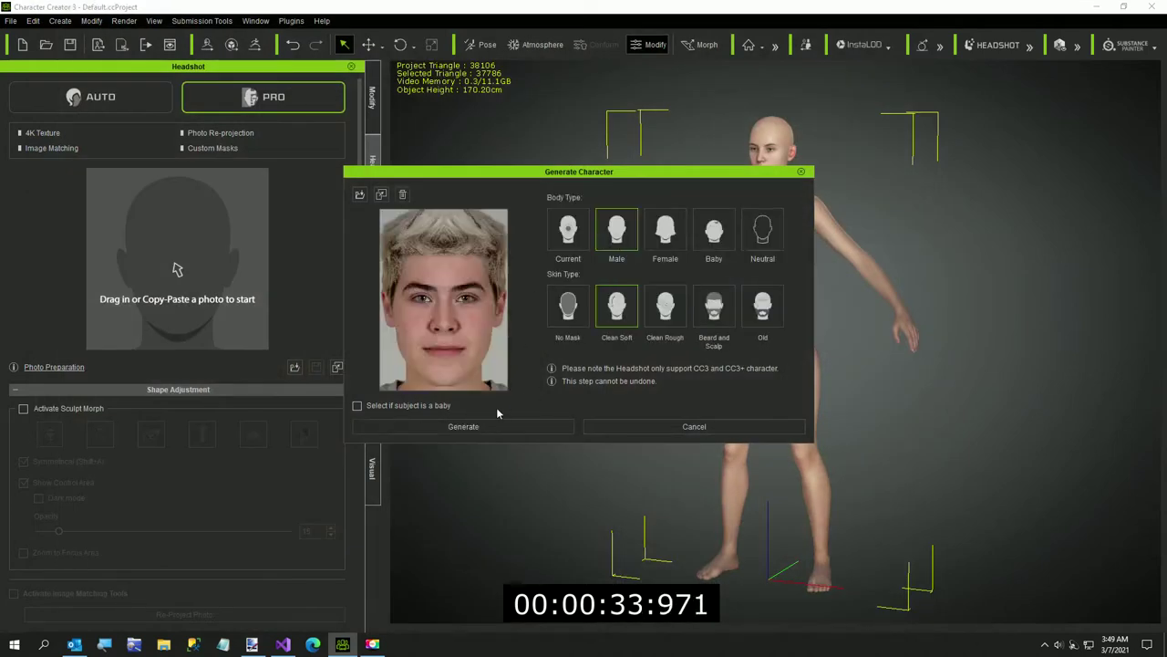
left_click(456, 425)
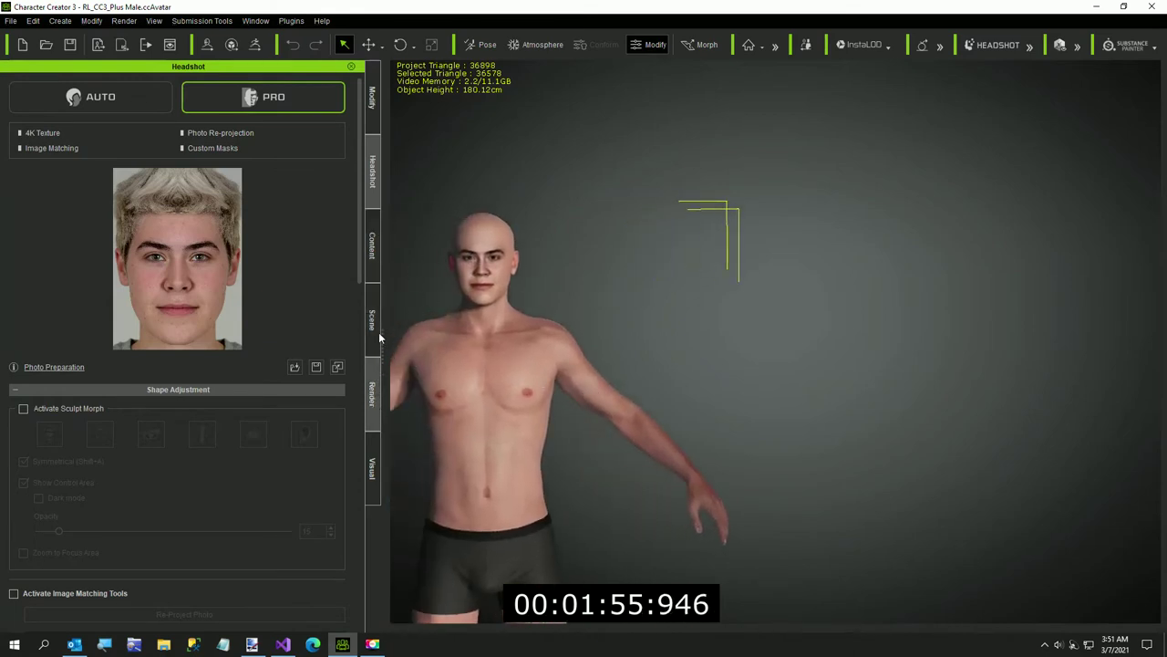
Apply the Pixtim HairForLife HfL_S2_M03 short hairstyle from the Actor hair library.
left_click(373, 239)
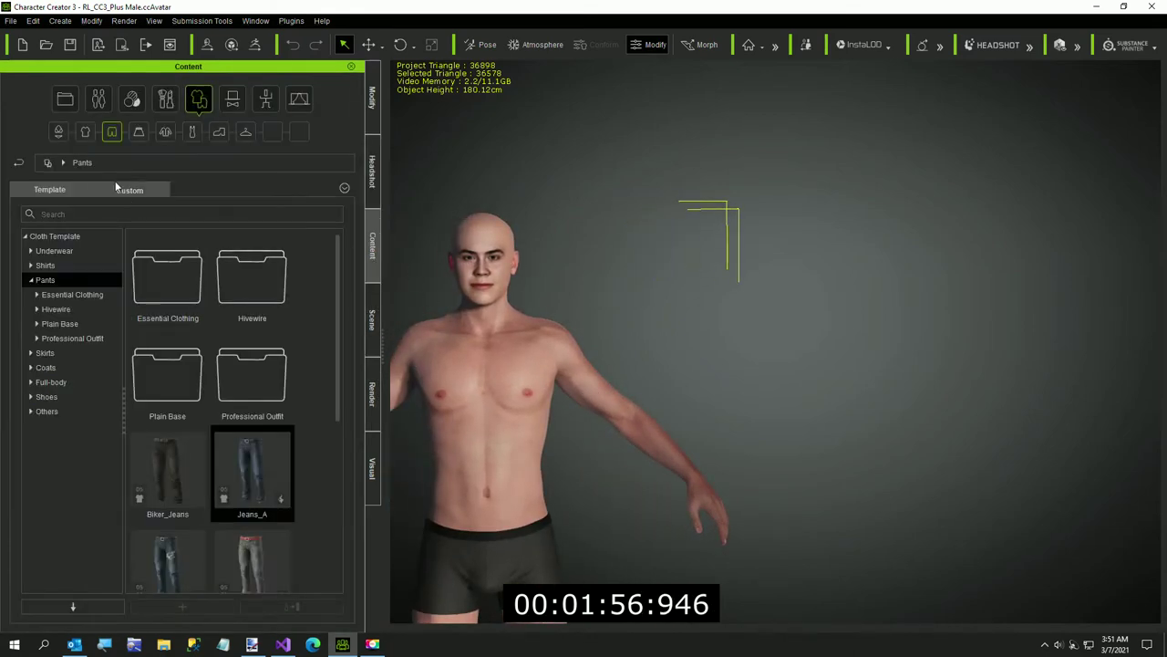
left_click(101, 97)
left_click(165, 134)
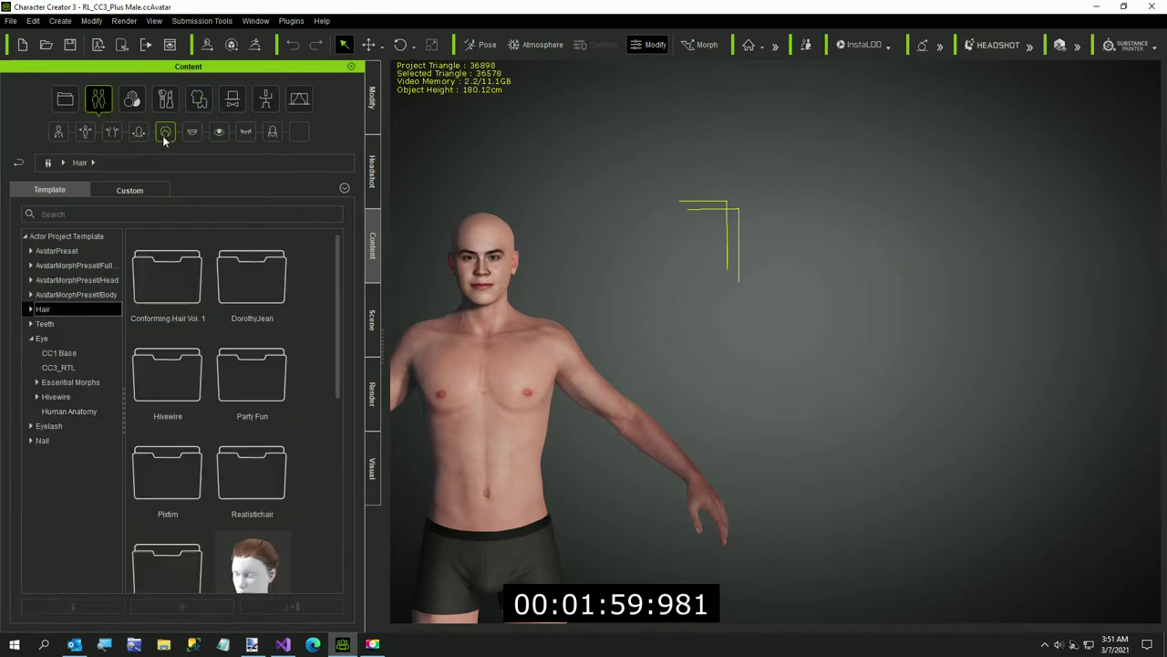
left_click(31, 310)
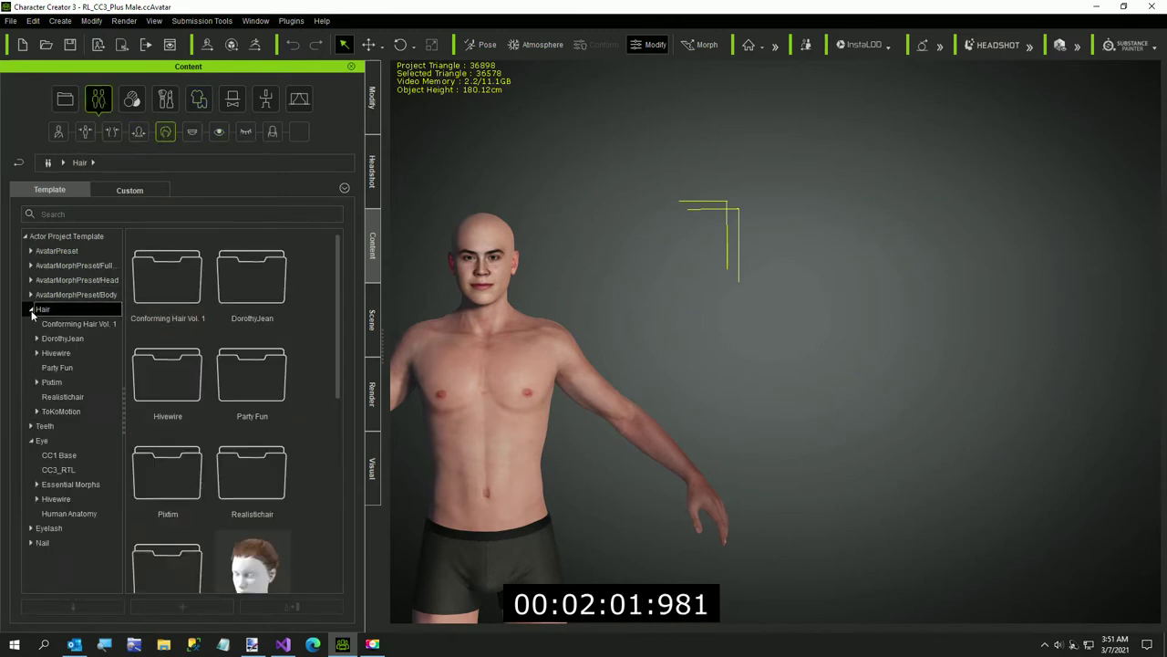
left_click(38, 382)
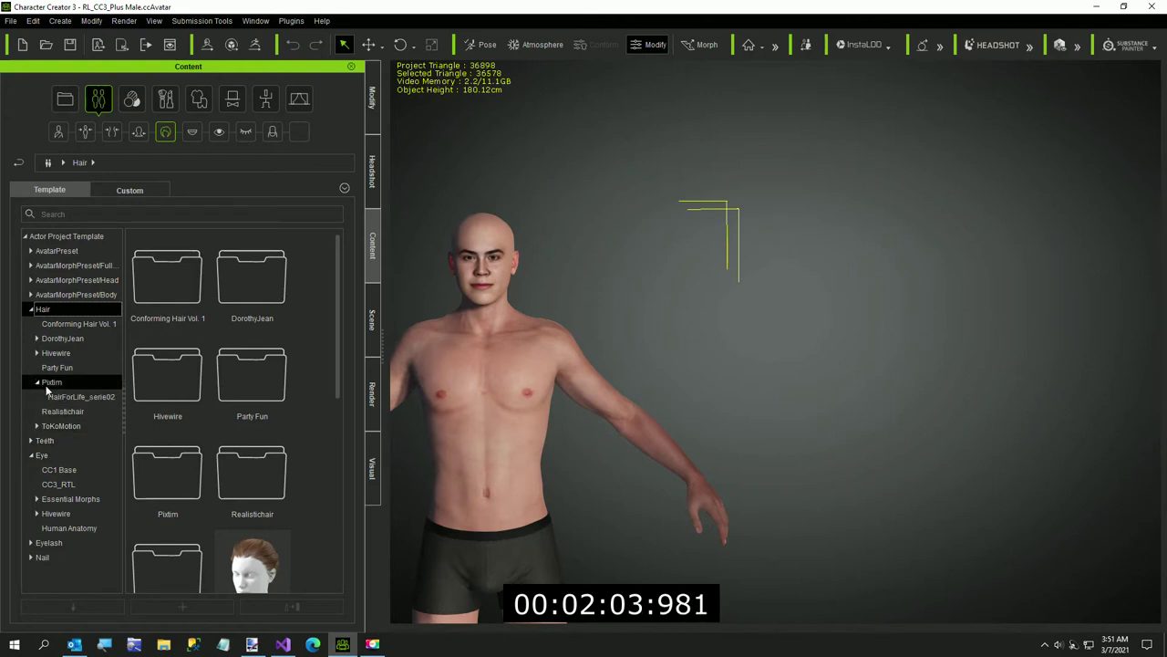
double_click(162, 381)
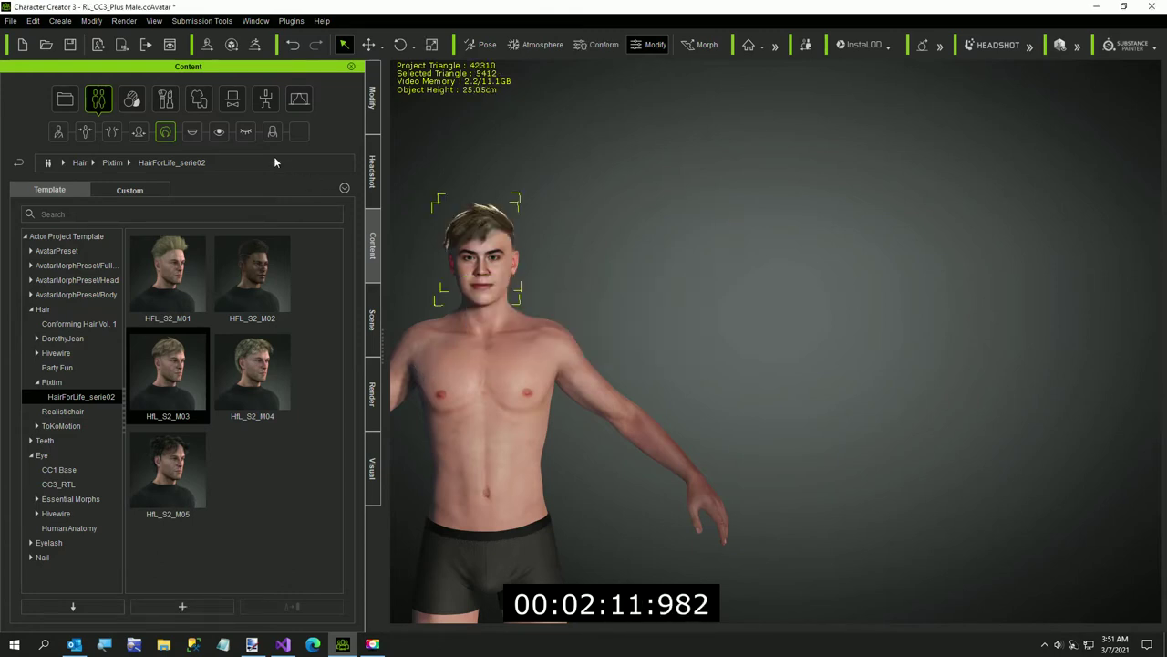
Replace the character's eyes with the Human Anatomy Male Athletic preset.
left_click(219, 132)
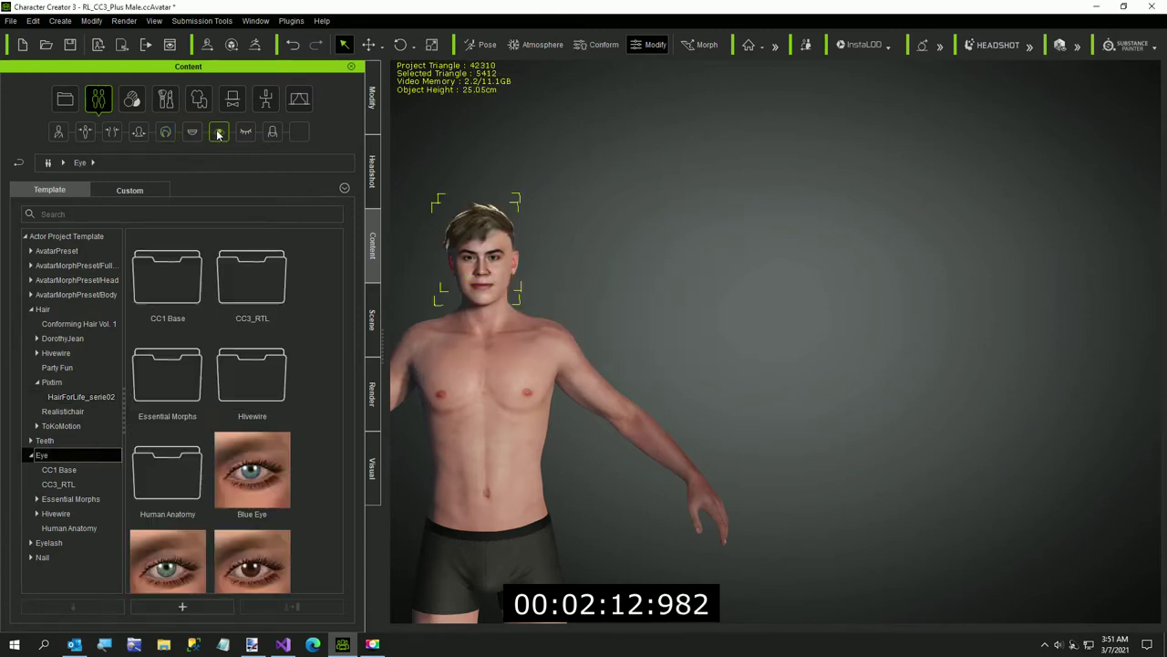
double_click(176, 490)
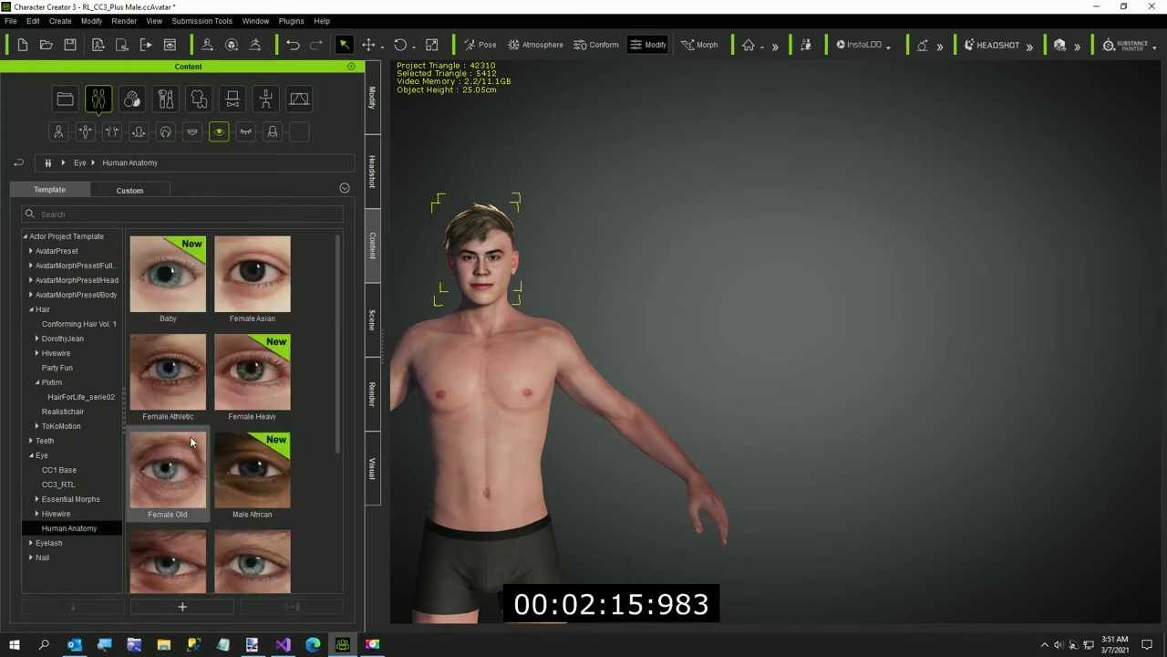
scroll(192, 442, "down", 3)
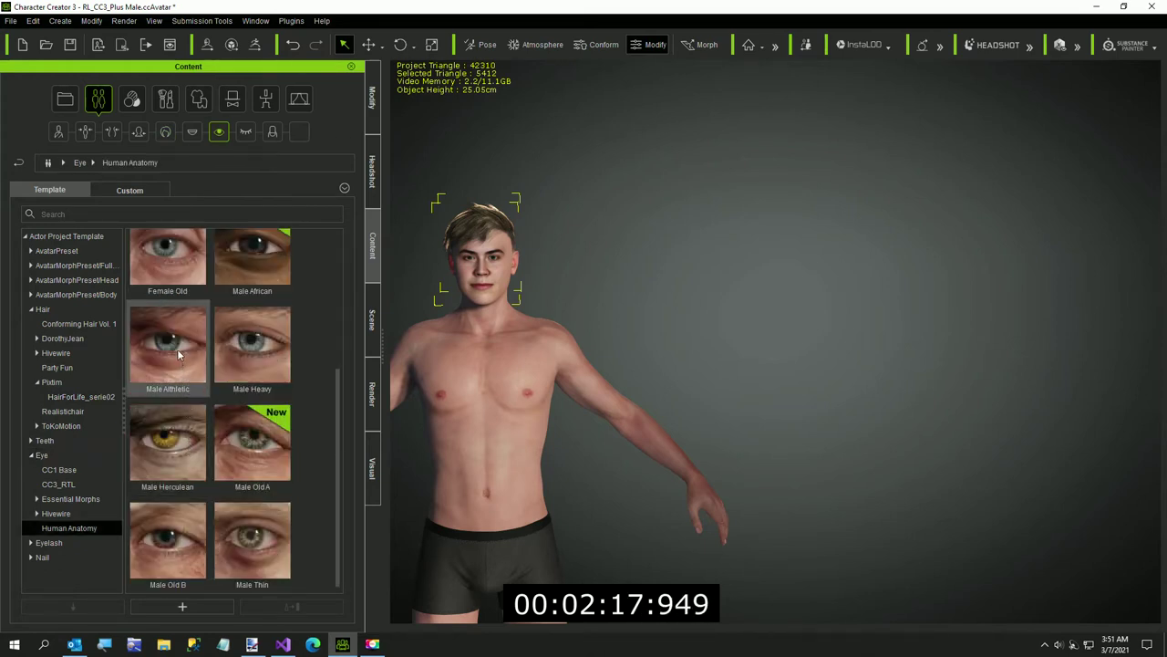
double_click(177, 355)
left_click(462, 359)
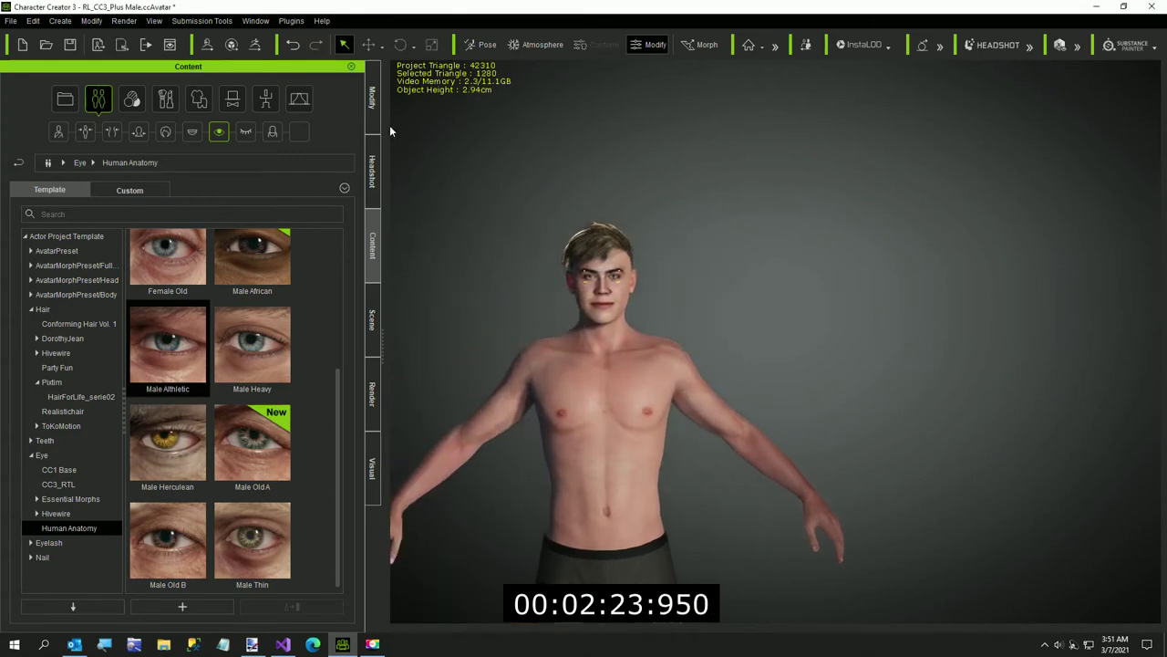
Put the Plain Base T-shirt_Base on the character, fitted to his body shape.
left_click(199, 99)
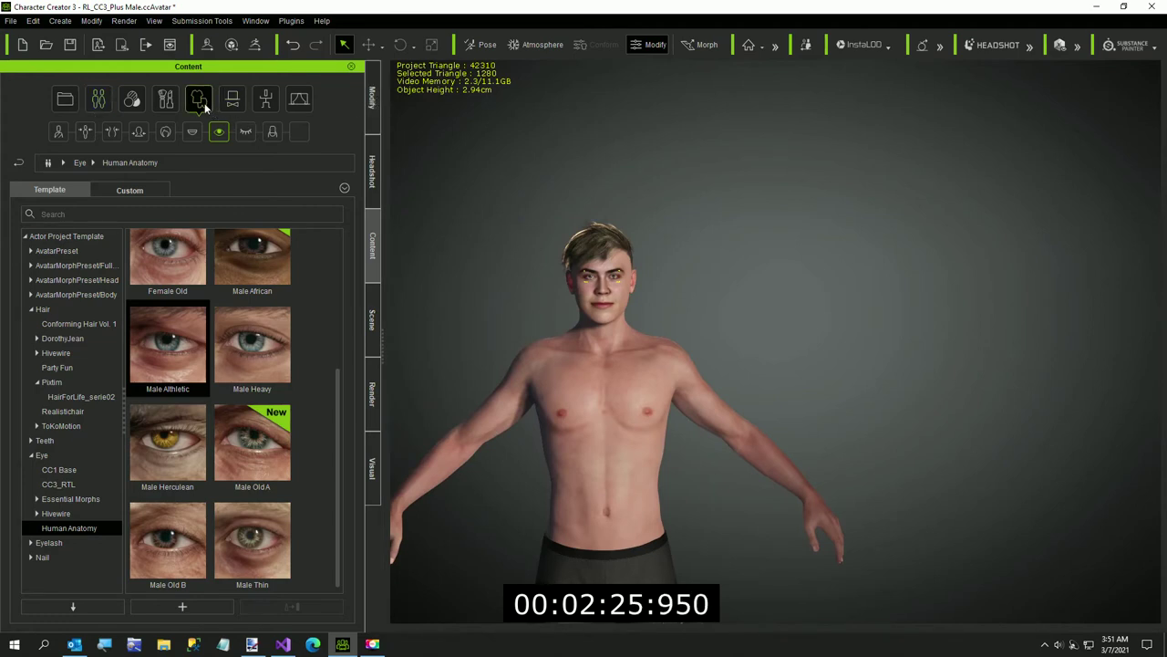
left_click(44, 265)
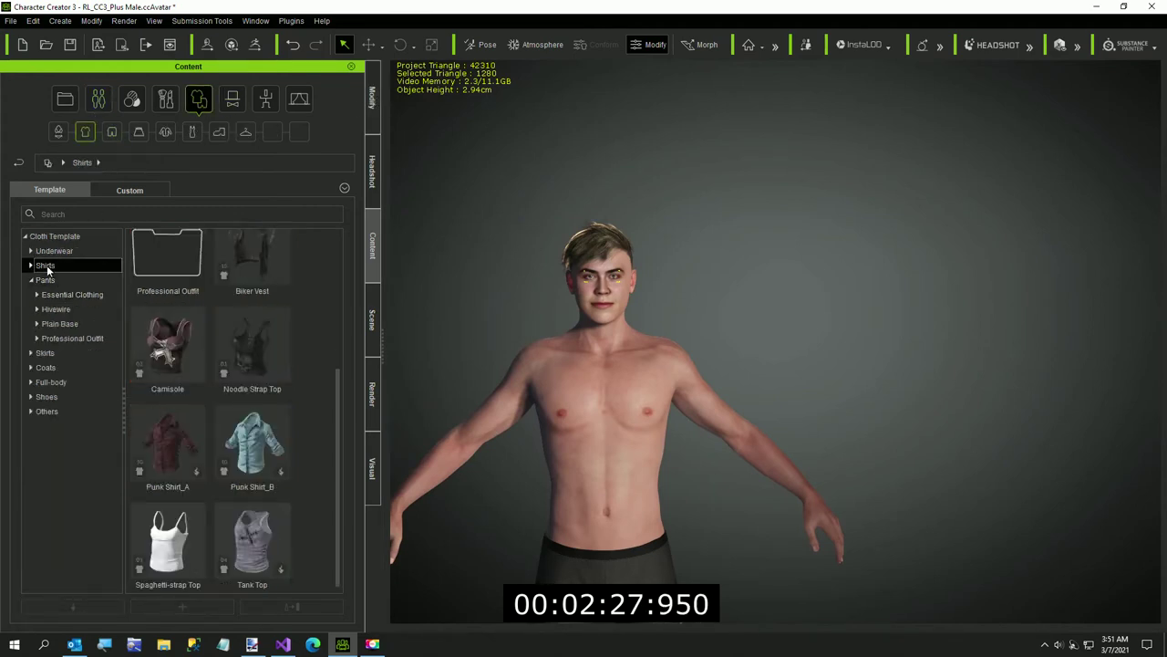
left_click(30, 264)
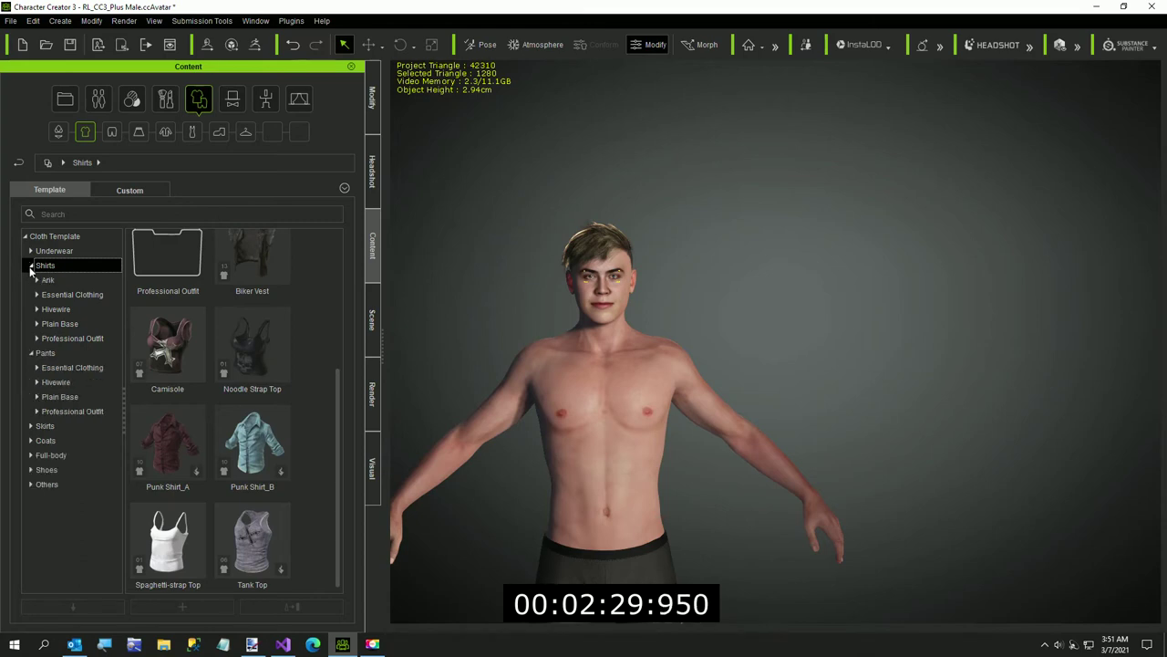
left_click(55, 324)
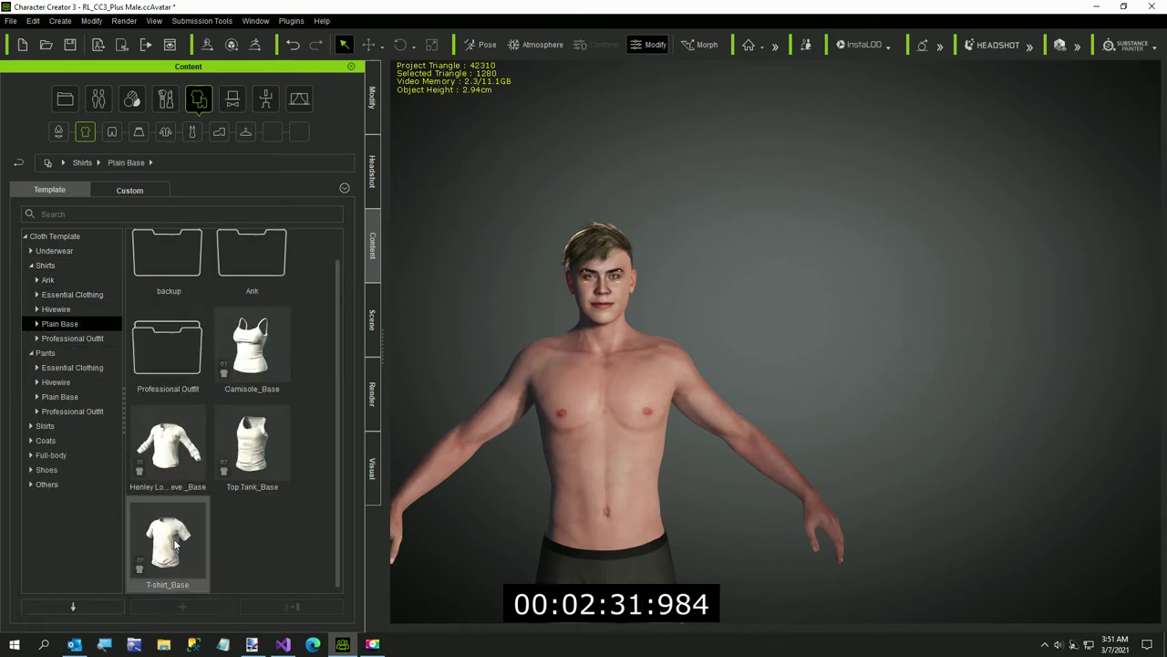
left_click_drag(167, 543, 481, 413)
left_click(438, 342)
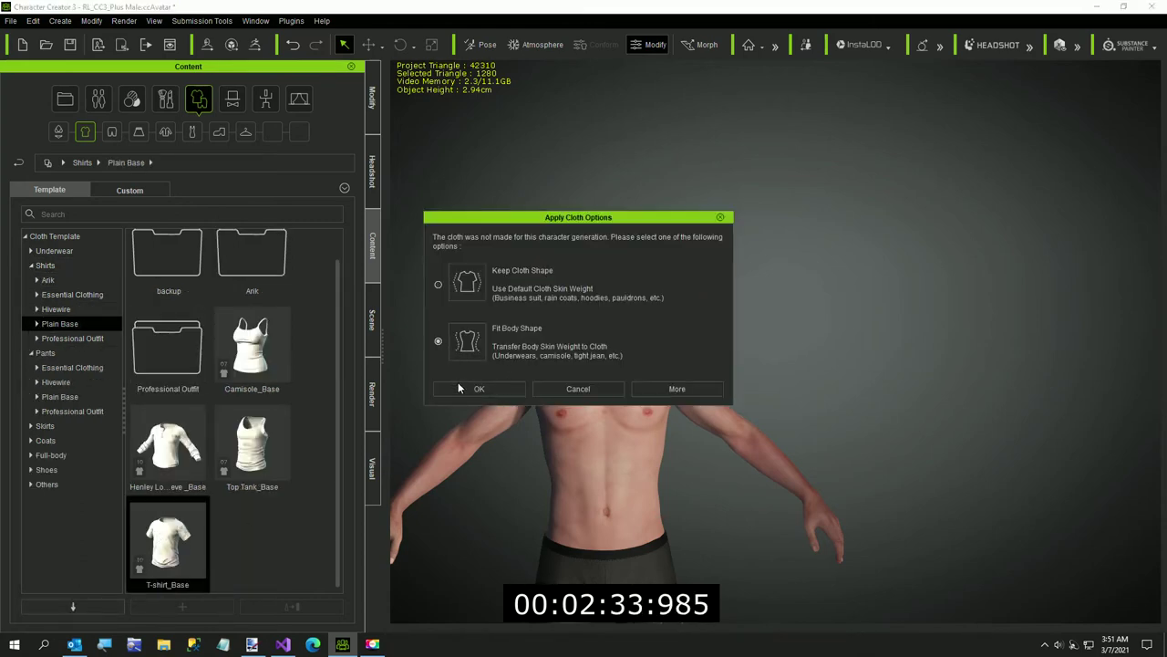
left_click(458, 382)
left_click(510, 368)
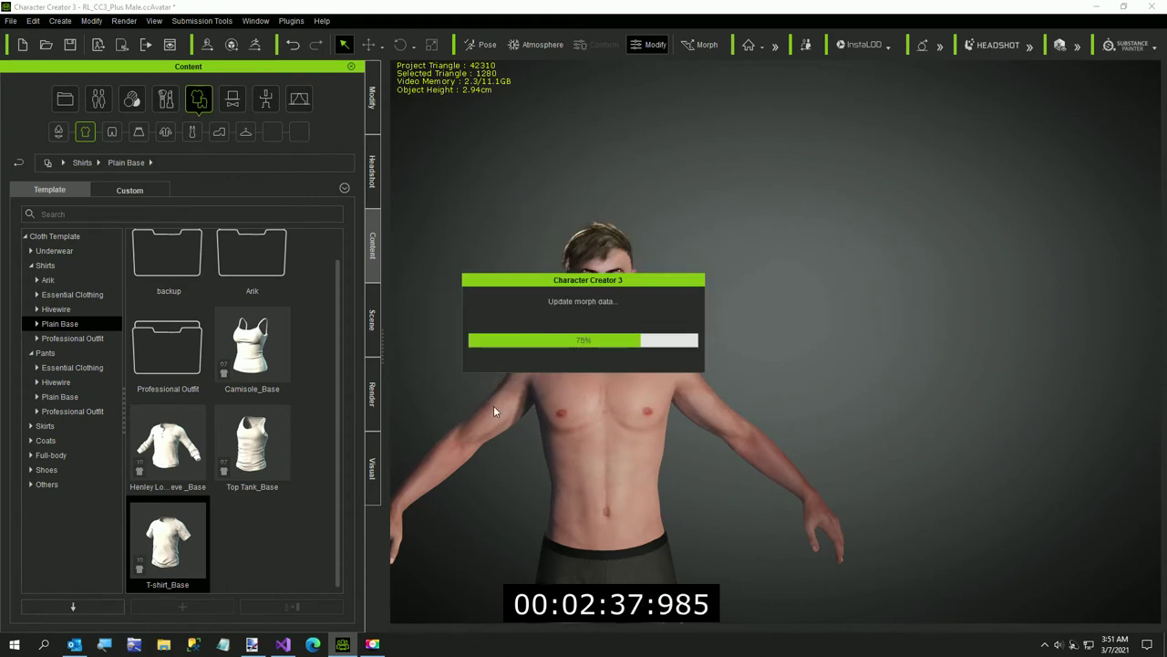
Load White Brick.jpg as the T-shirt's diffuse texture.
left_click(373, 119)
double_click(121, 124)
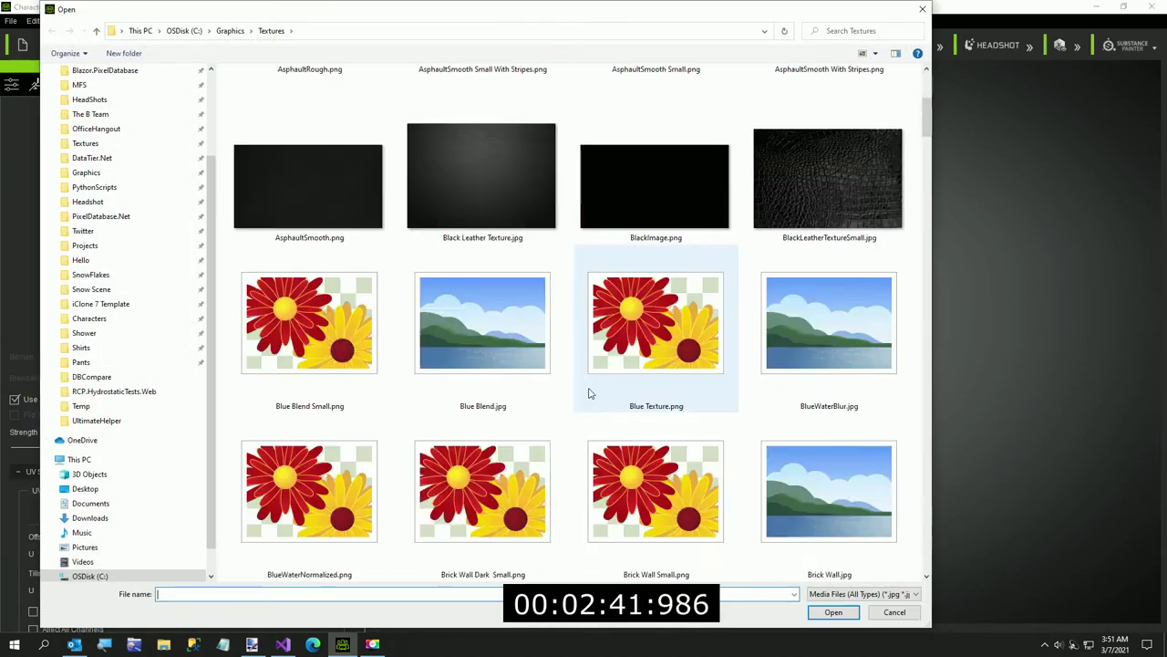
scroll(589, 394, "down", 5)
scroll(593, 391, "down", 5)
scroll(627, 378, "down", 5)
scroll(620, 374, "down", 5)
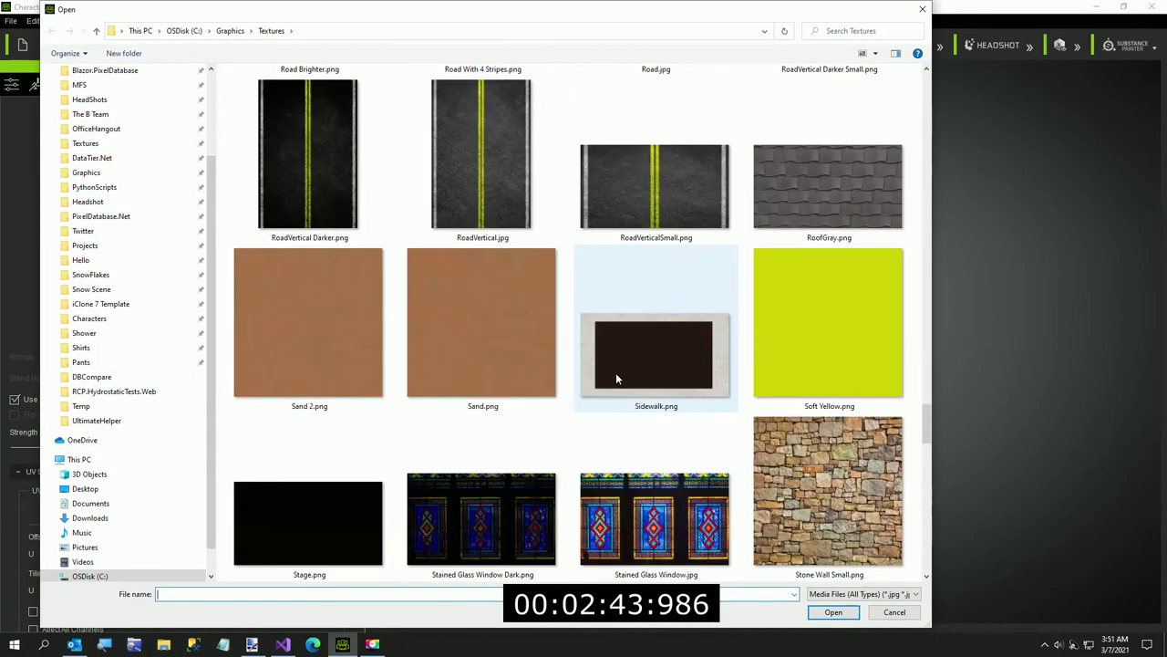
scroll(615, 378, "down", 5)
scroll(611, 377, "down", 5)
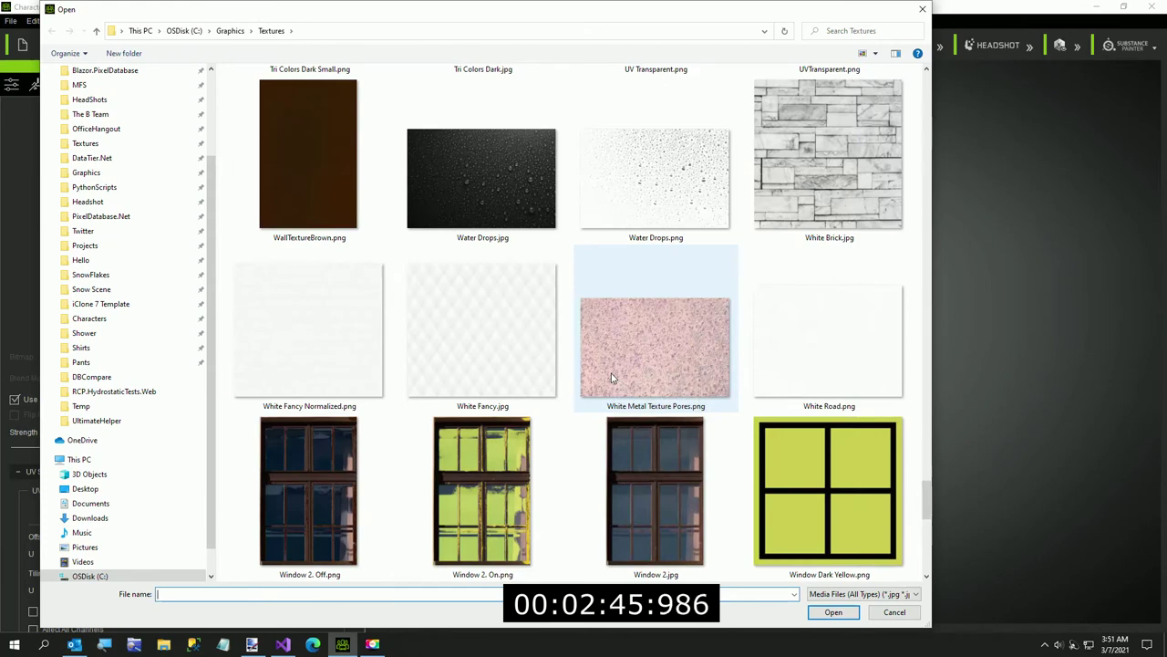
double_click(750, 208)
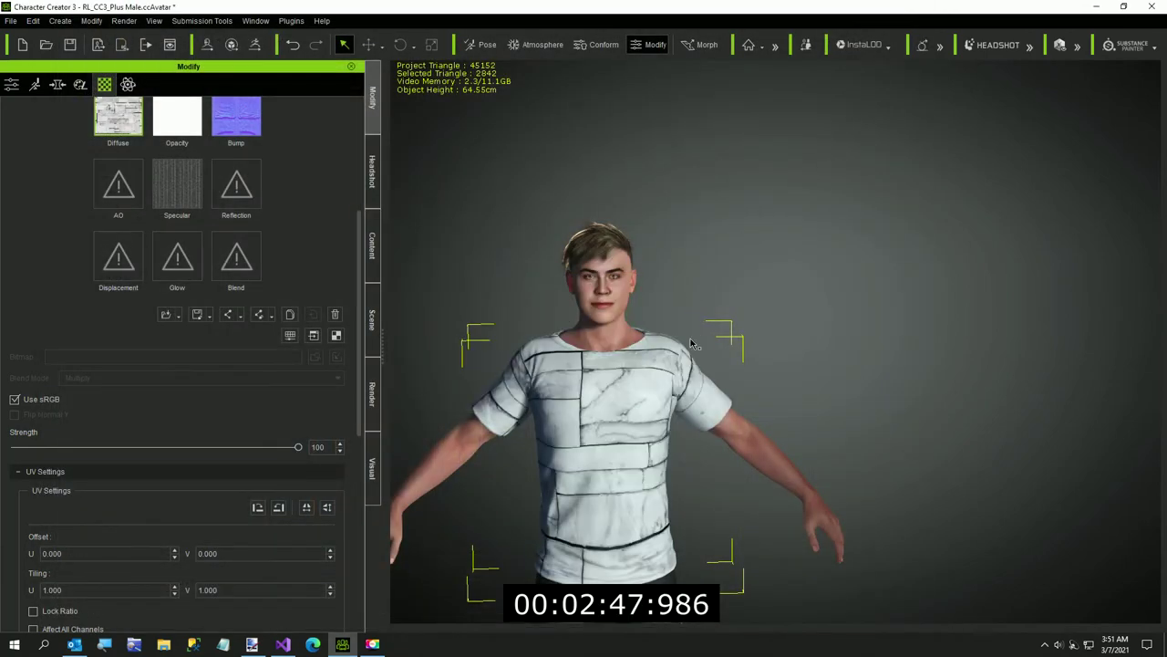
right_click_drag(693, 331, 579, 379)
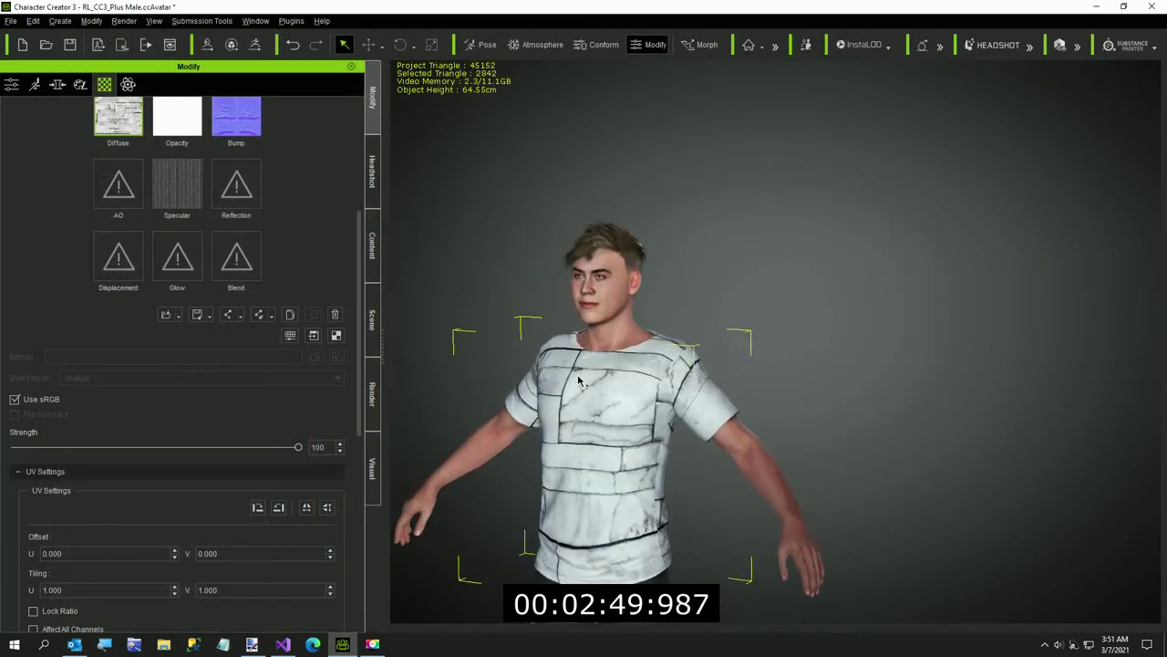
left_click(373, 253)
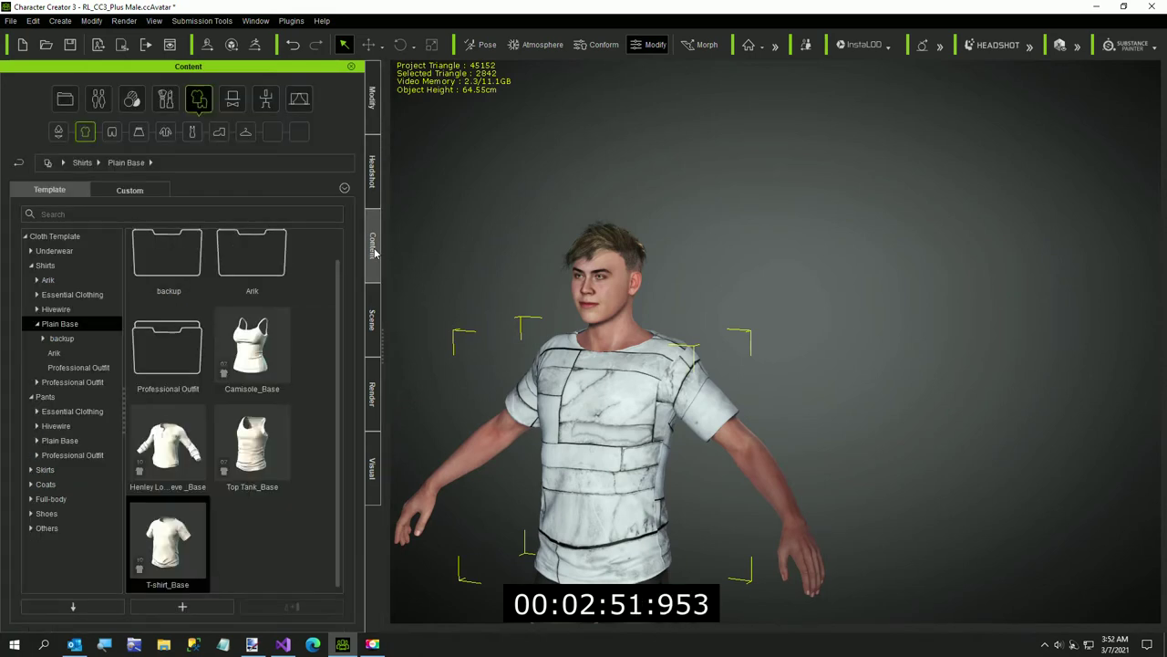
Dress the character in the Jeans_A pants.
left_click(30, 266)
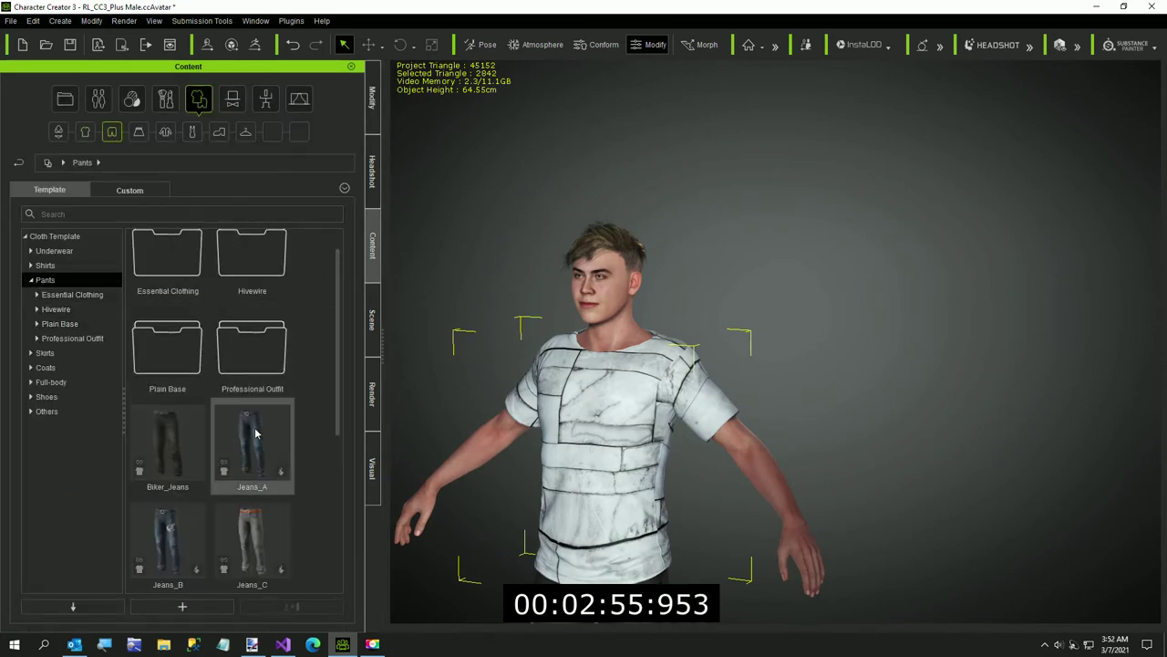
double_click(256, 434)
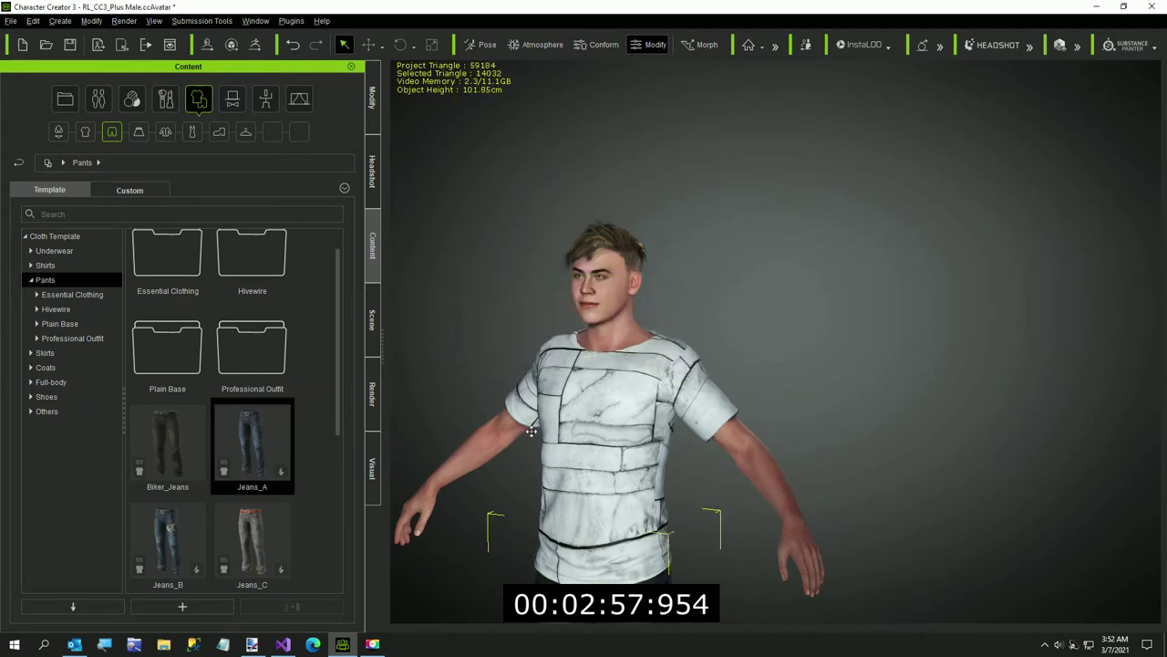
middle_click_drag(531, 431, 567, 313)
Load Blue Jeans dark.png from the Pants folder as the jeans' base colour.
left_click(373, 98)
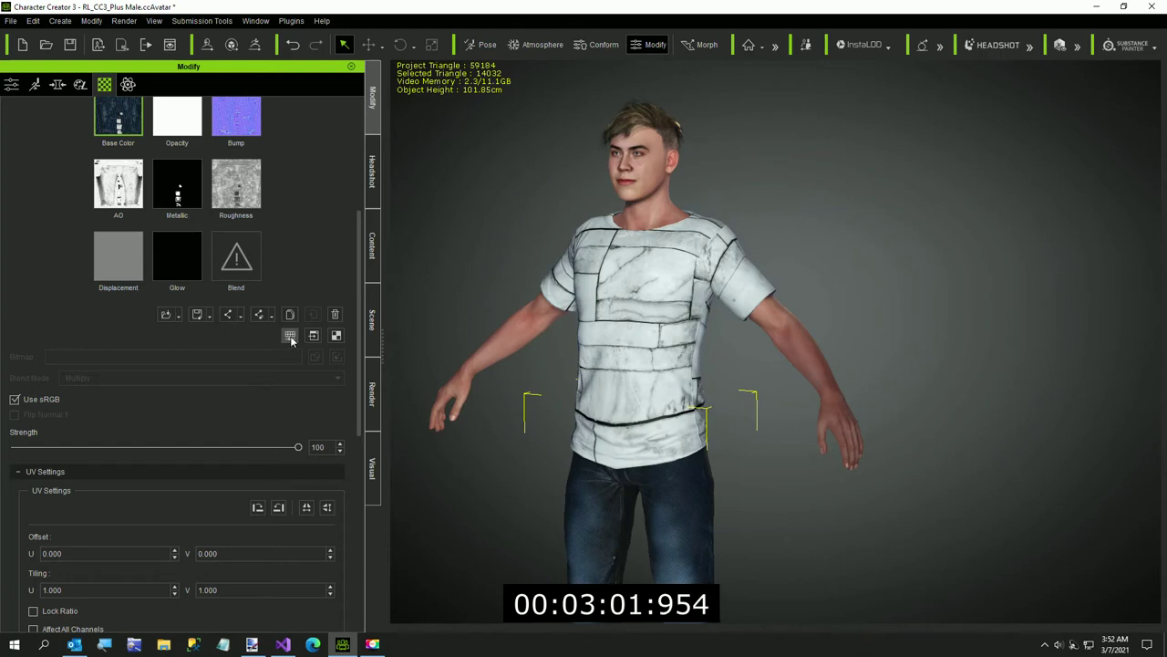
double_click(131, 122)
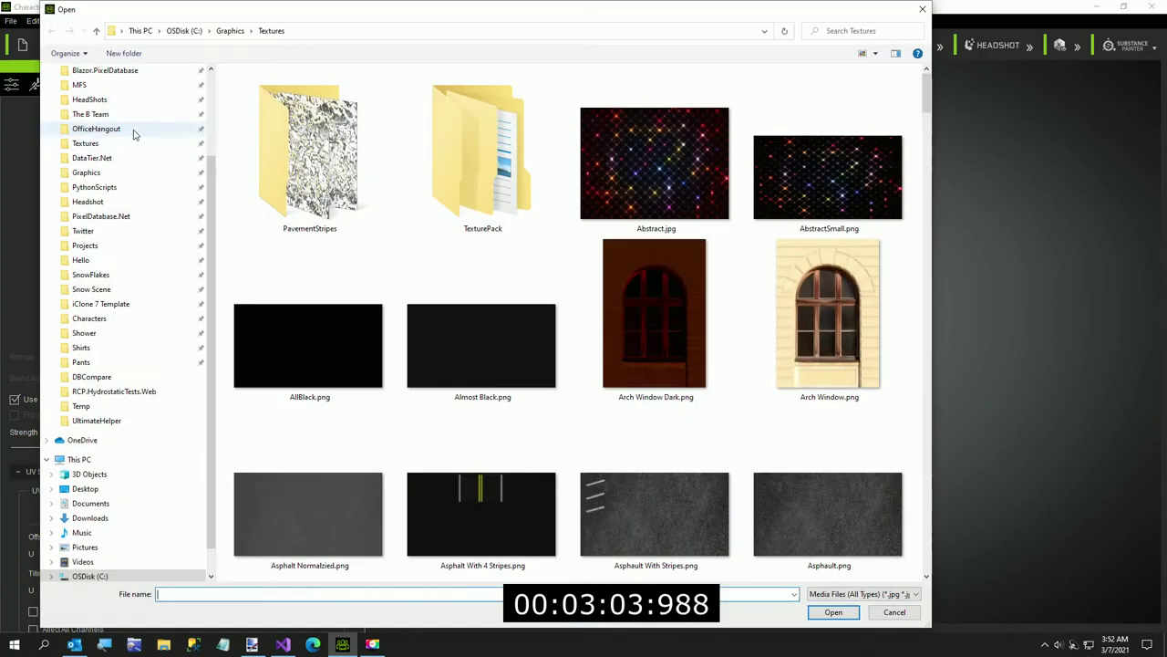
left_click(81, 362)
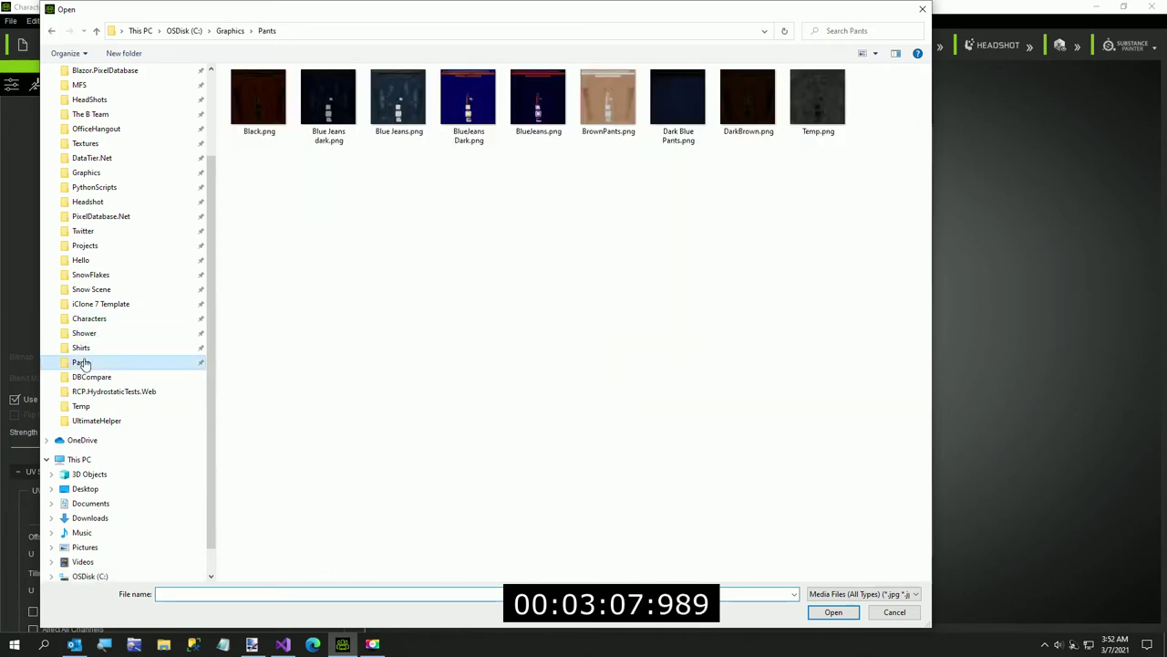
double_click(328, 98)
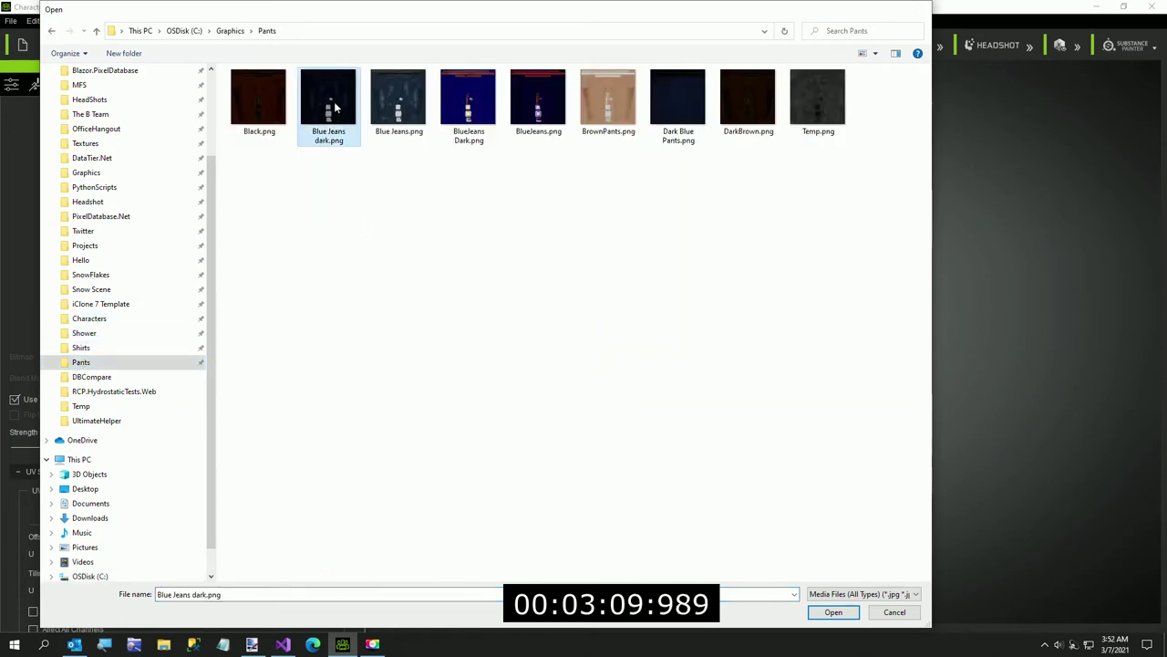
scroll(591, 456, "up", 2)
scroll(591, 455, "down", 6)
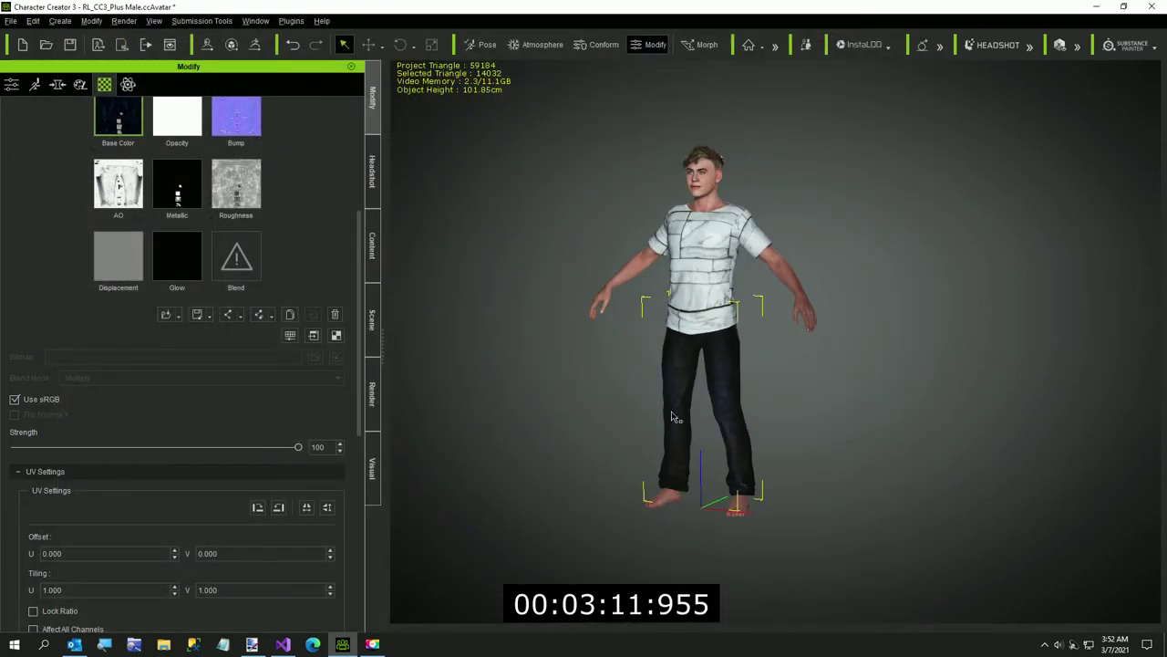
mouse_move(638, 420)
right_mouse_down()
mouse_move(695, 384)
mouse_move(620, 444)
right_mouse_up()
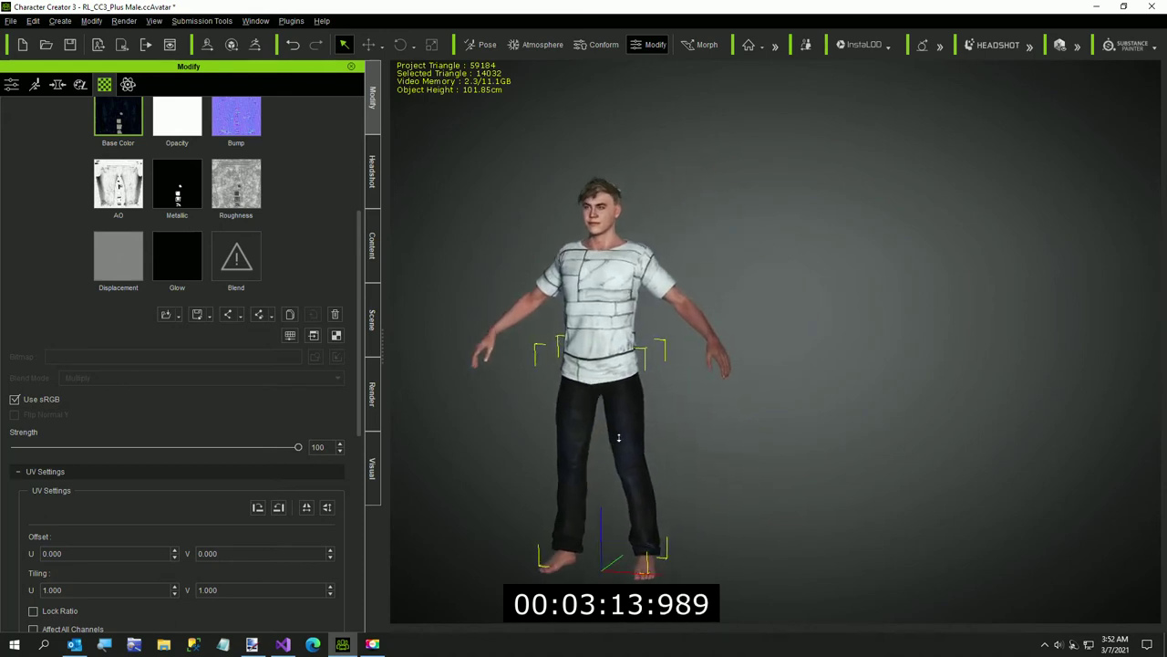
Search cloth templates for 'Socks' and fit Ankle socks_B to the character's body shape.
left_click(373, 269)
left_click(54, 236)
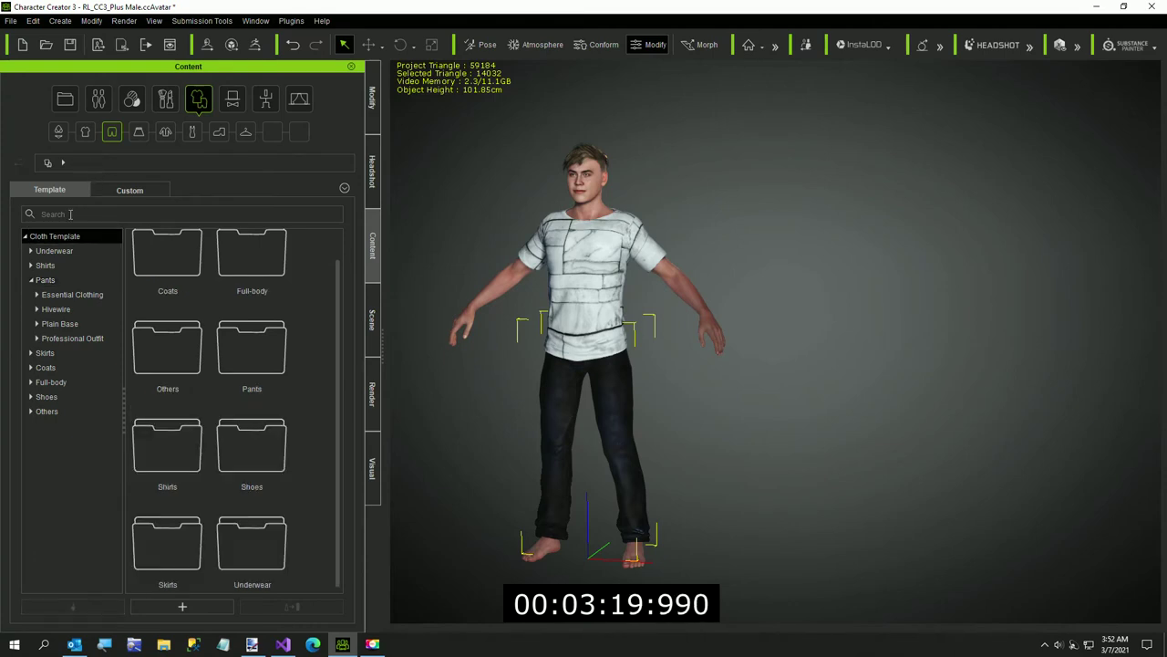
type("Socks")
key("Return")
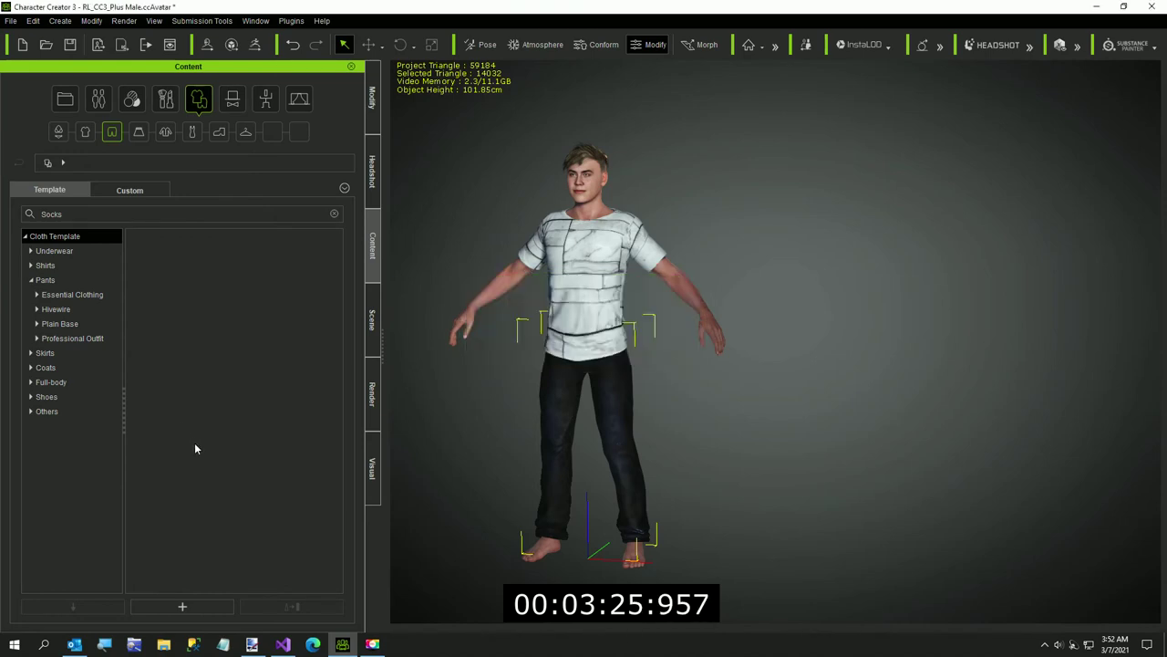
double_click(248, 572)
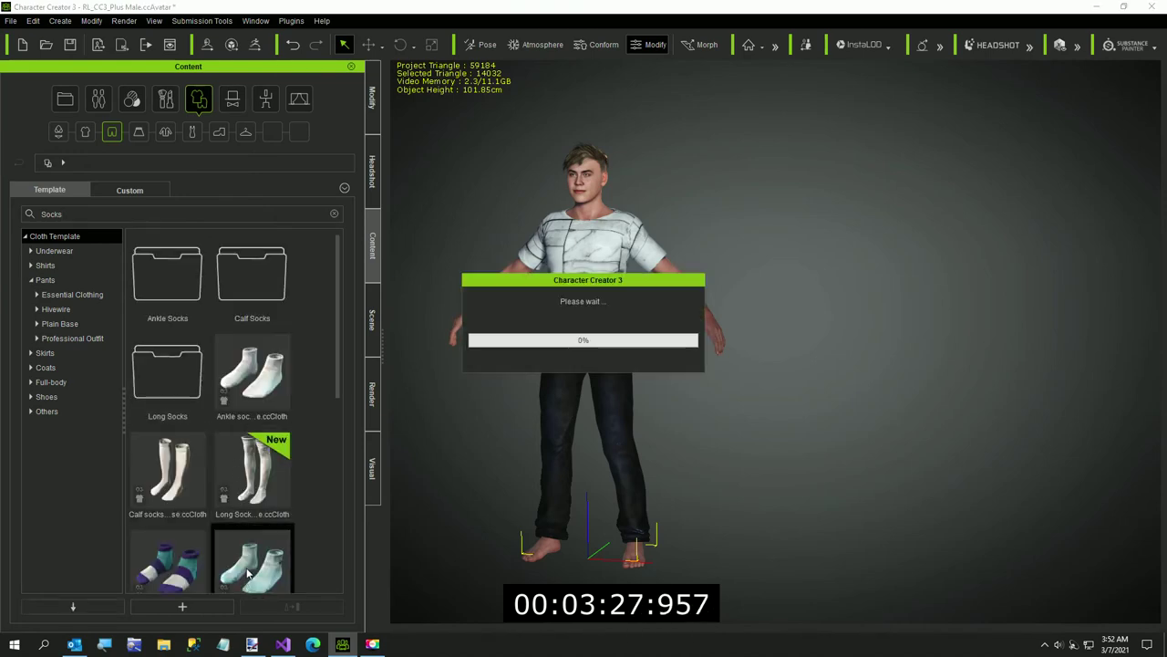
left_click(438, 342)
left_click(497, 388)
left_click(510, 367)
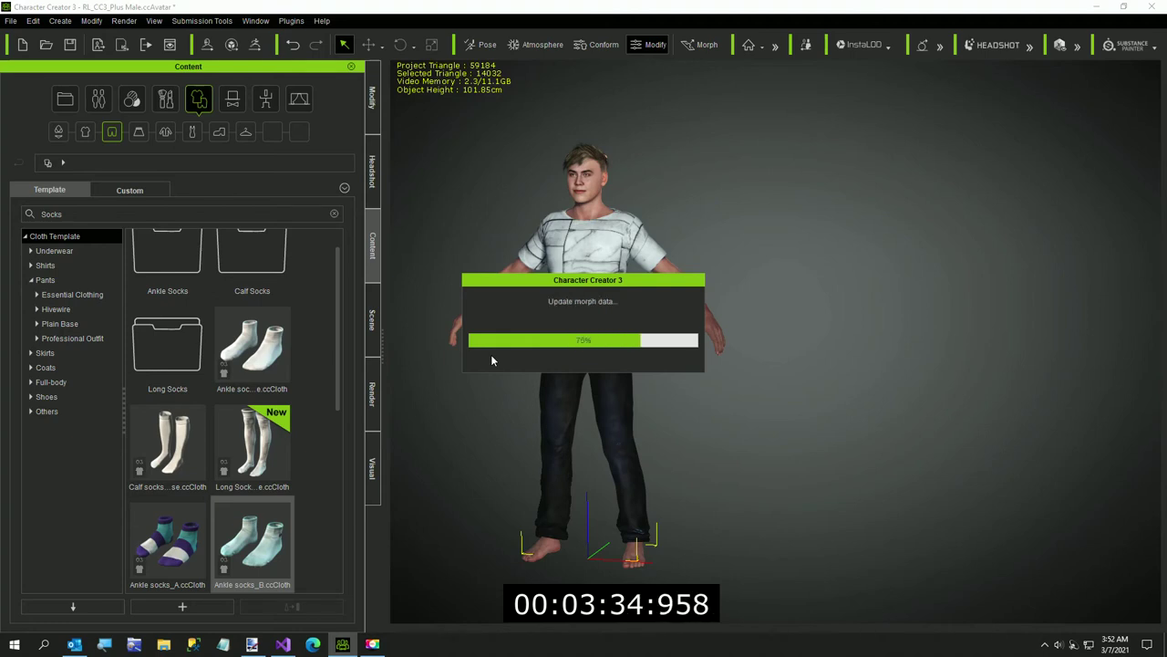
left_click(372, 99)
Lower the socks' Adjust Color brightness to about -57.
left_click(290, 335)
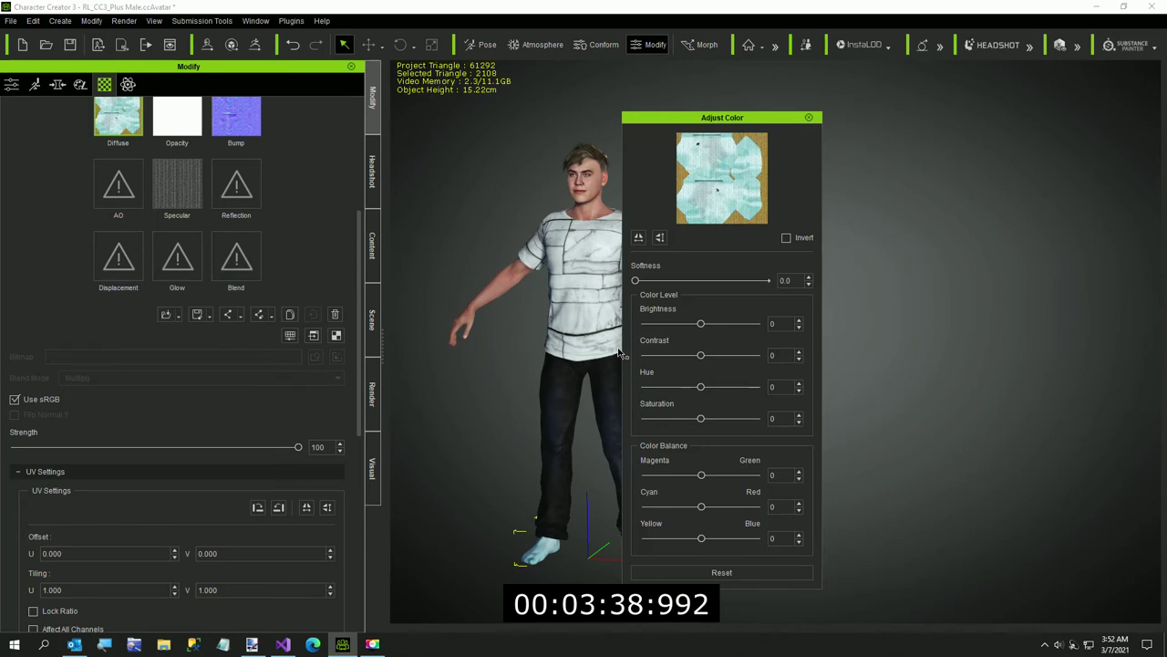
left_click_drag(701, 324, 664, 344)
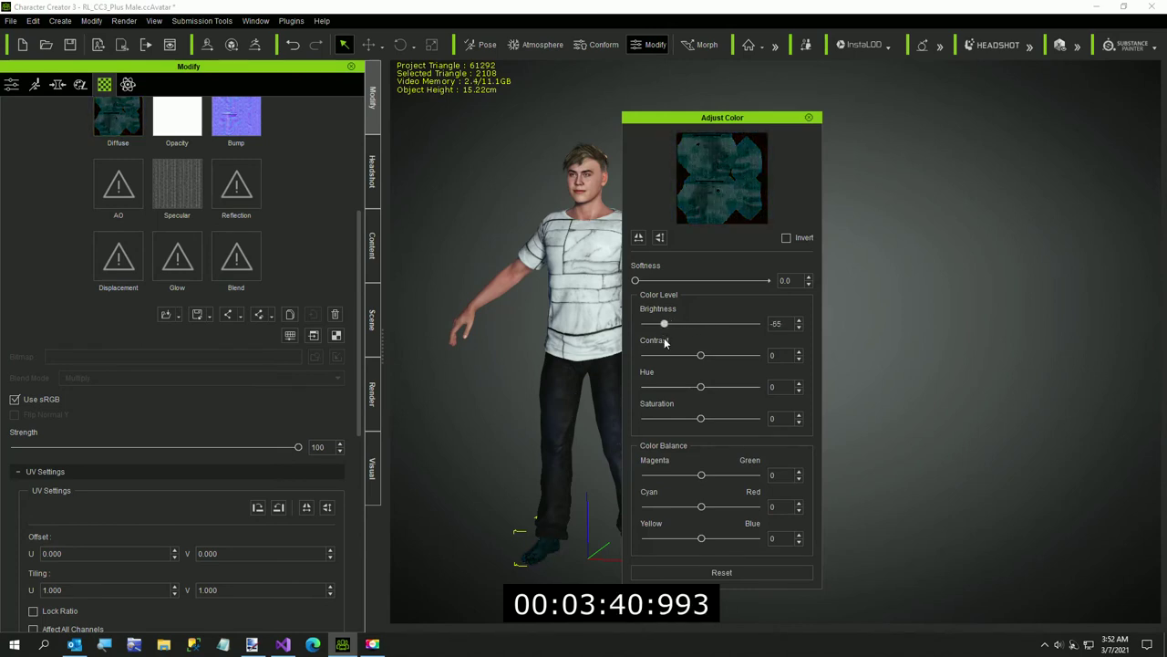
left_click(806, 120)
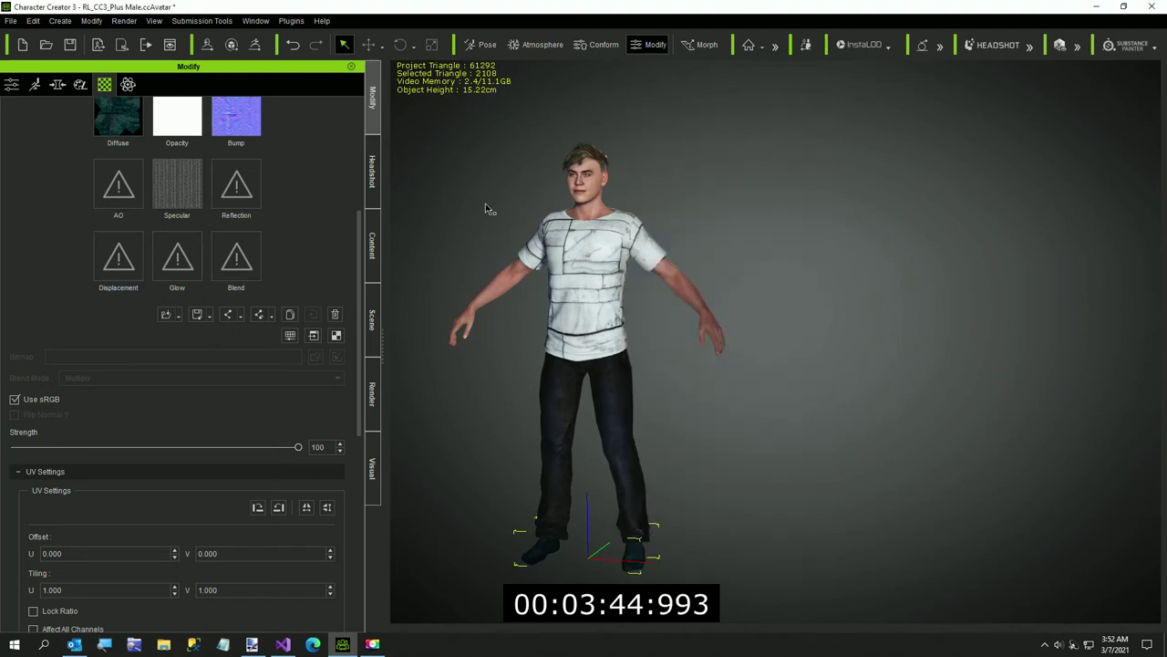
Apply the Custom Tan Brown Shoes to the character's feet.
left_click(375, 265)
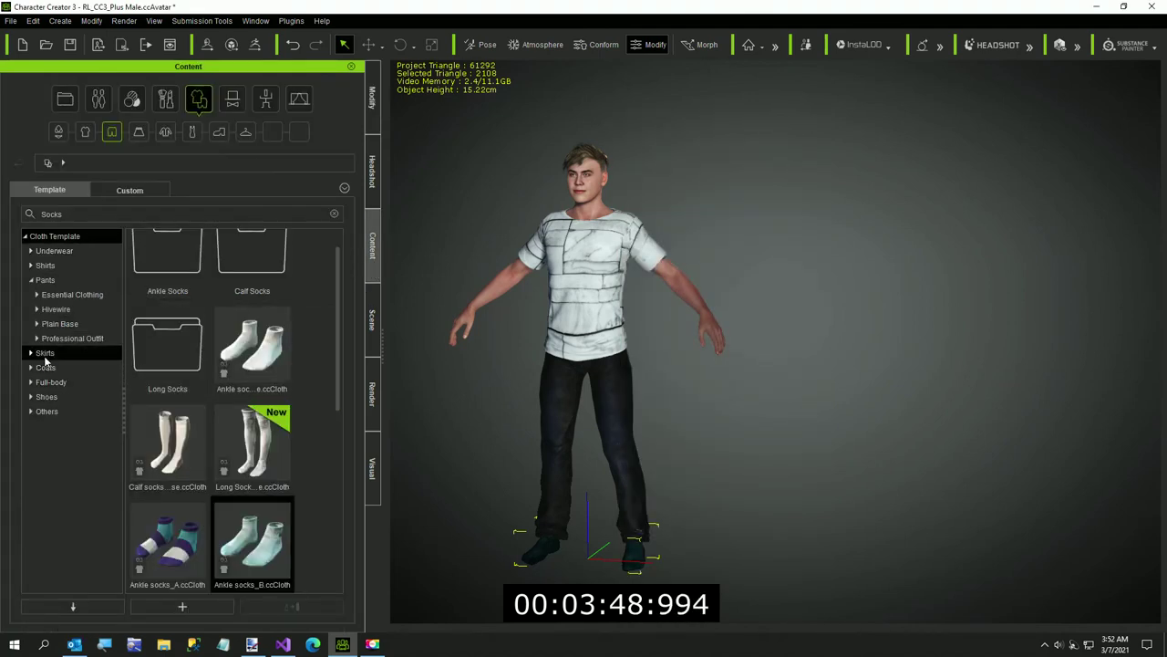
left_click(130, 189)
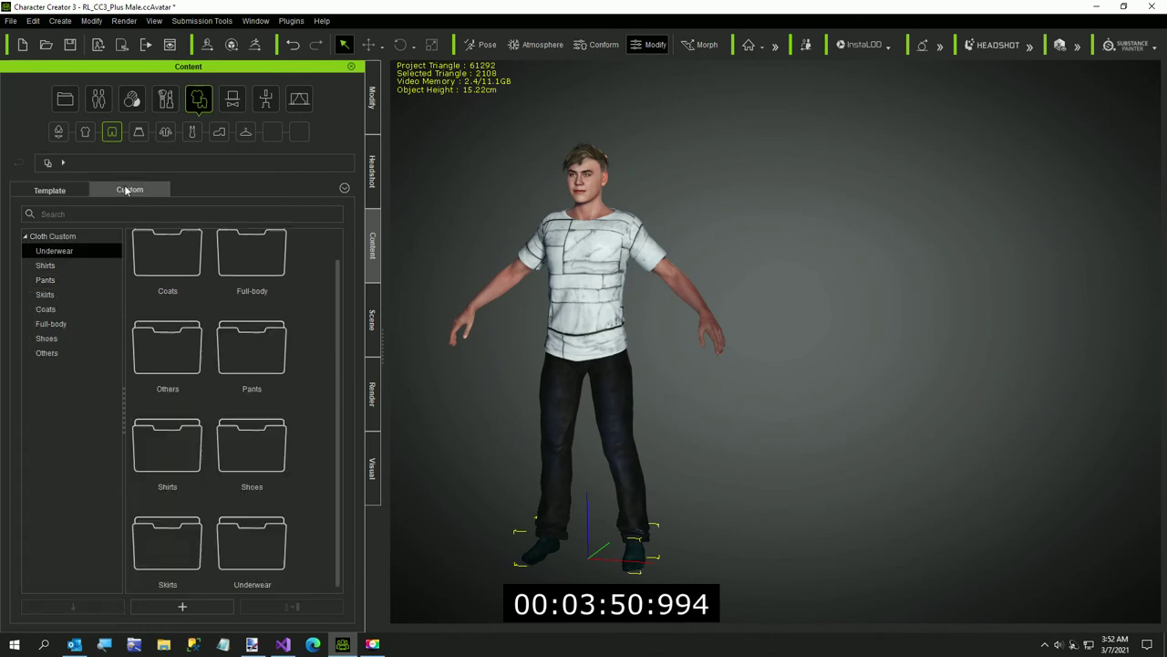
left_click(48, 340)
scroll(260, 474, "down", 3)
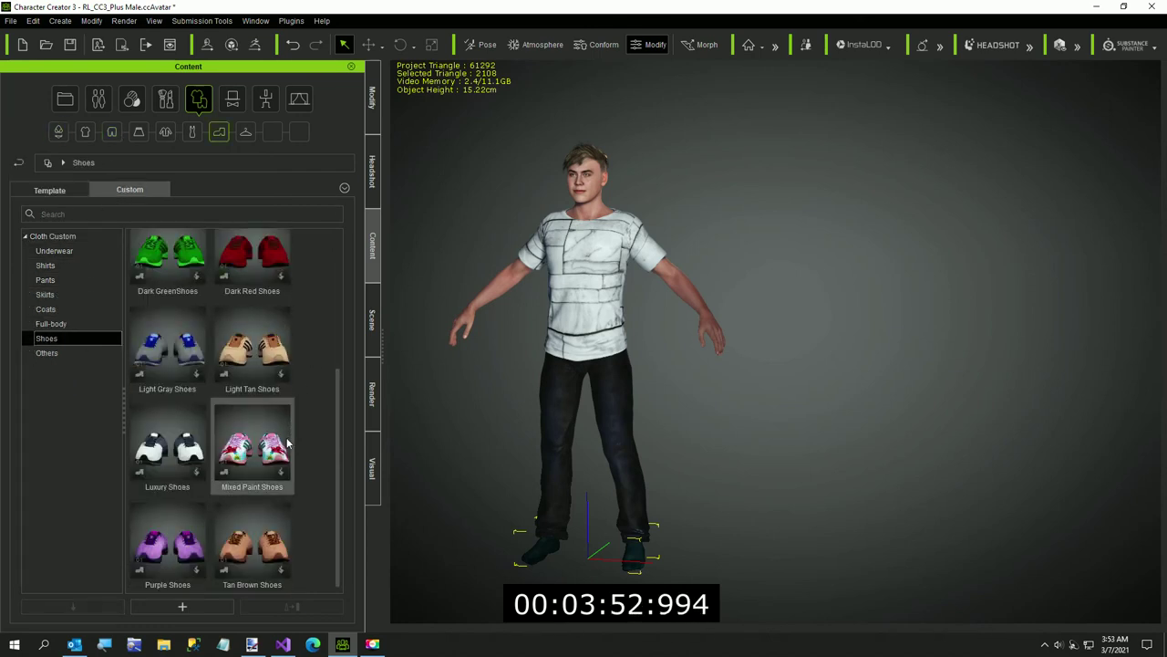
double_click(255, 539)
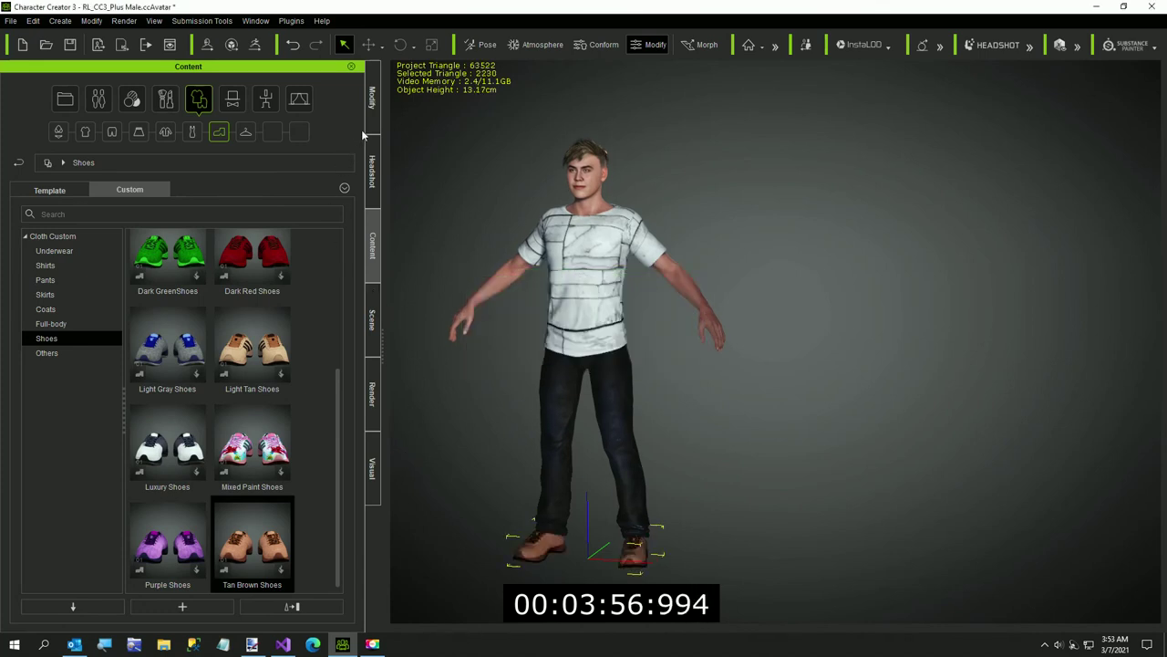
left_click(372, 101)
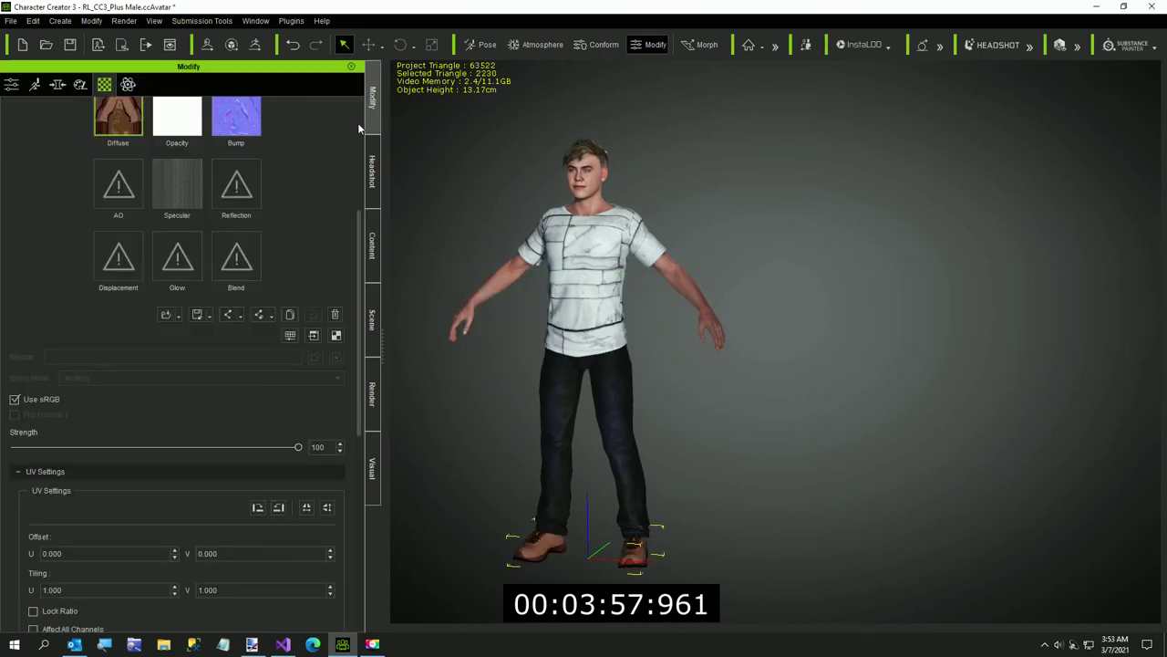
Invert the shoe texture's colours and raise brightness to about 49.
left_click(287, 339)
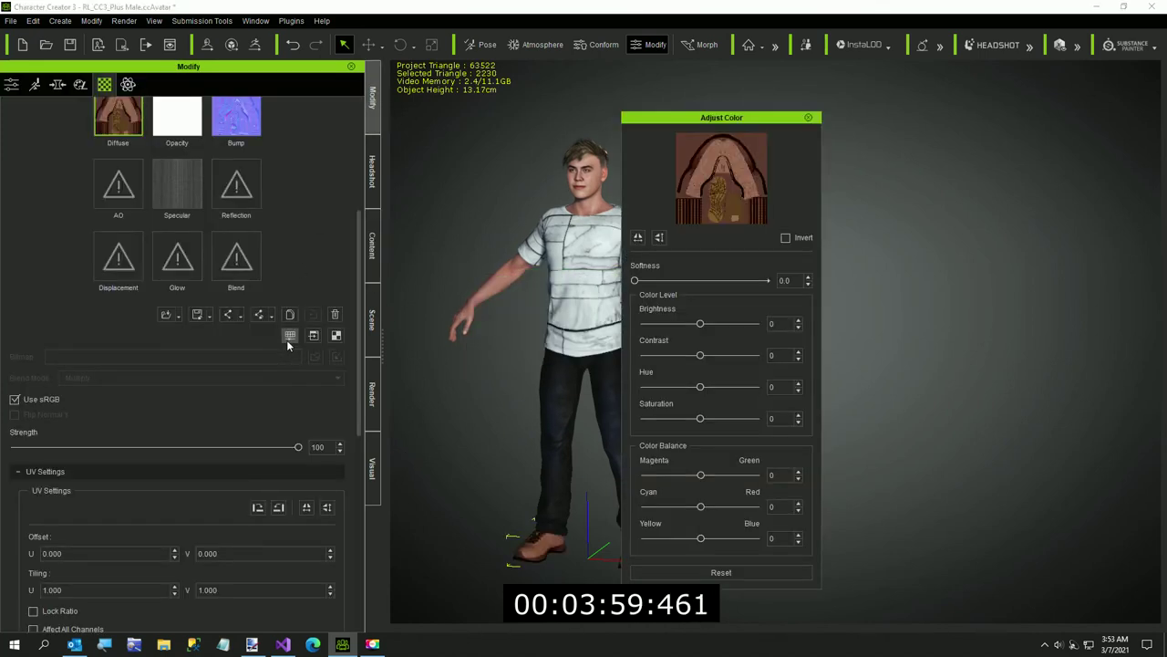
left_click(786, 238)
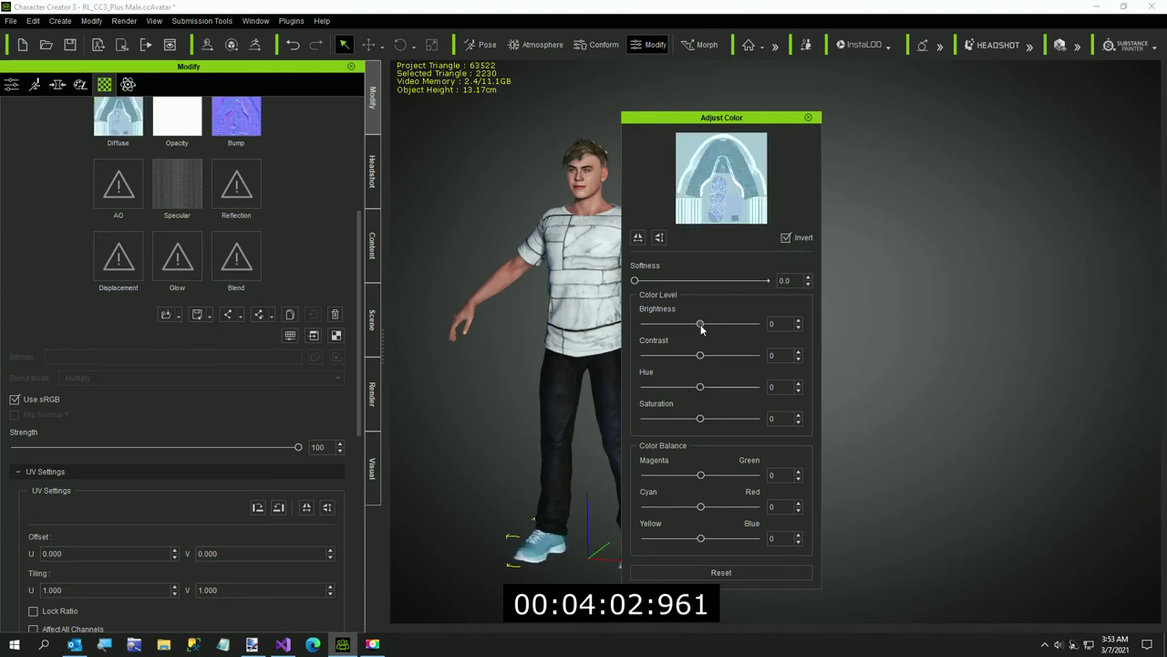
left_click_drag(700, 326, 727, 325)
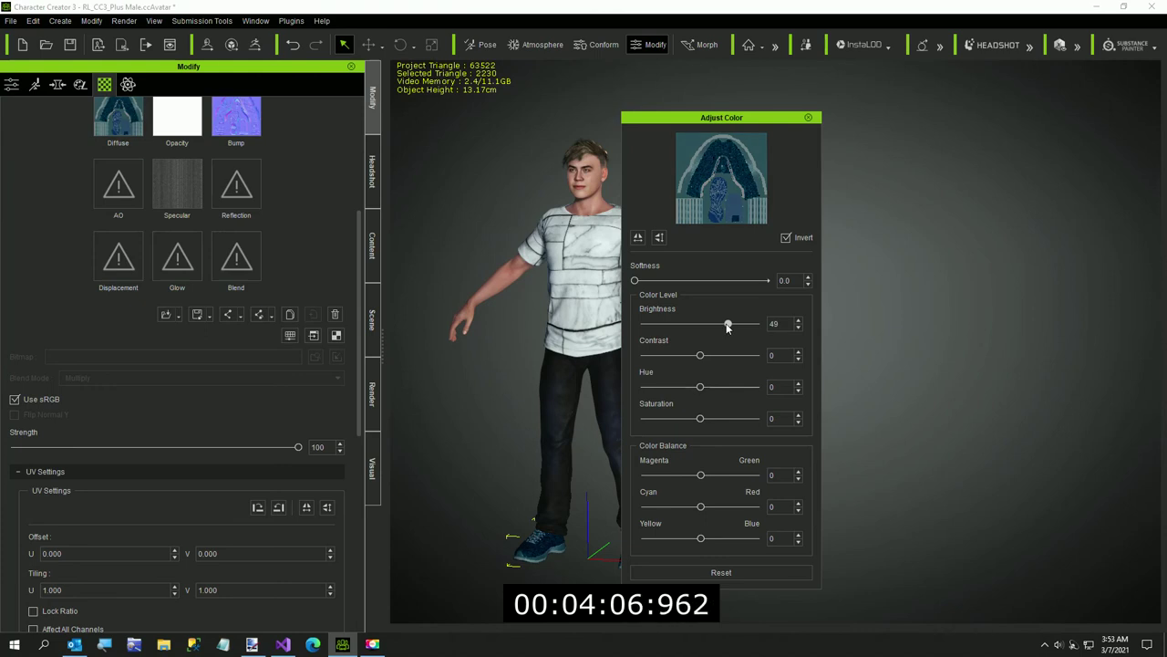
left_click(807, 119)
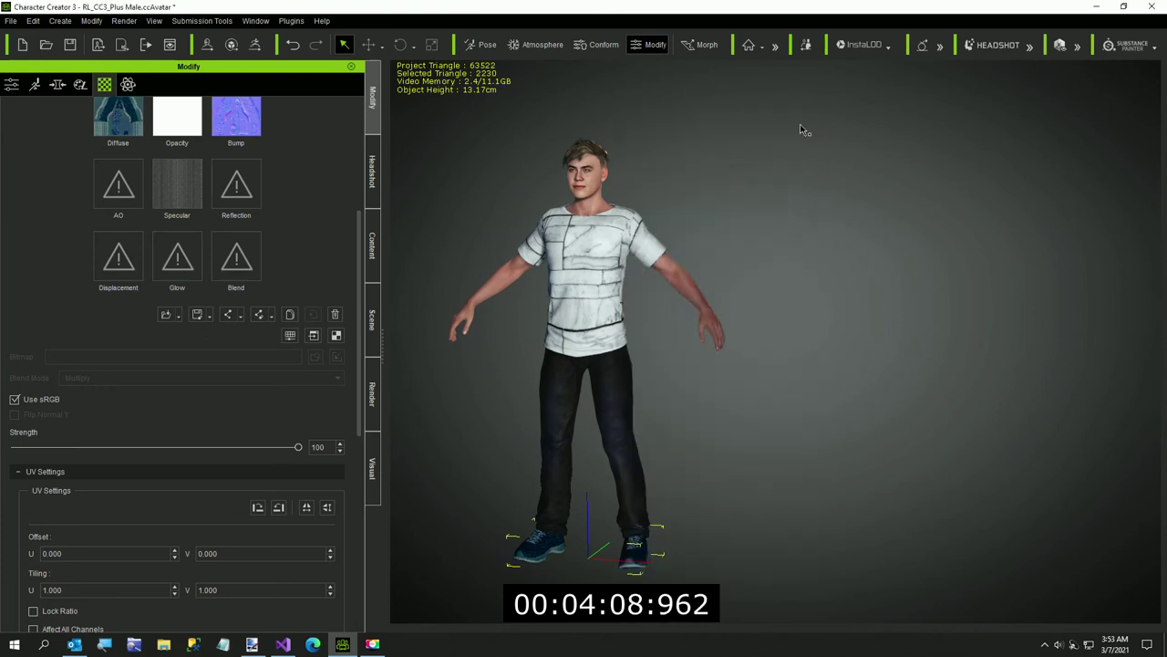
left_click(1114, 643)
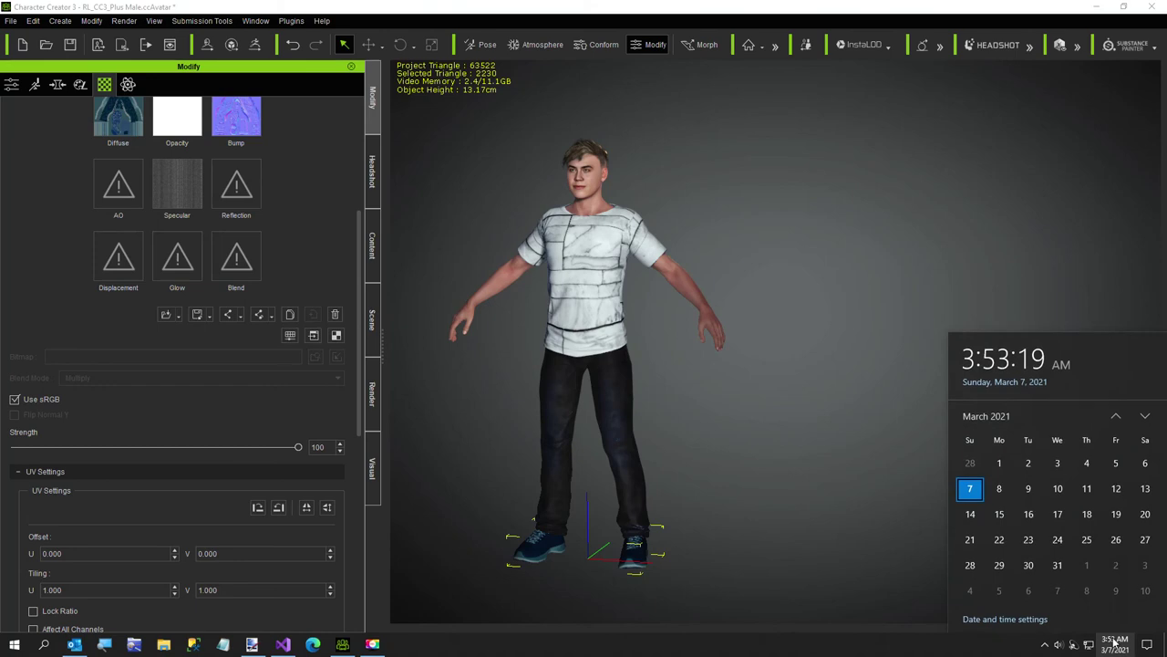
left_click(1115, 643)
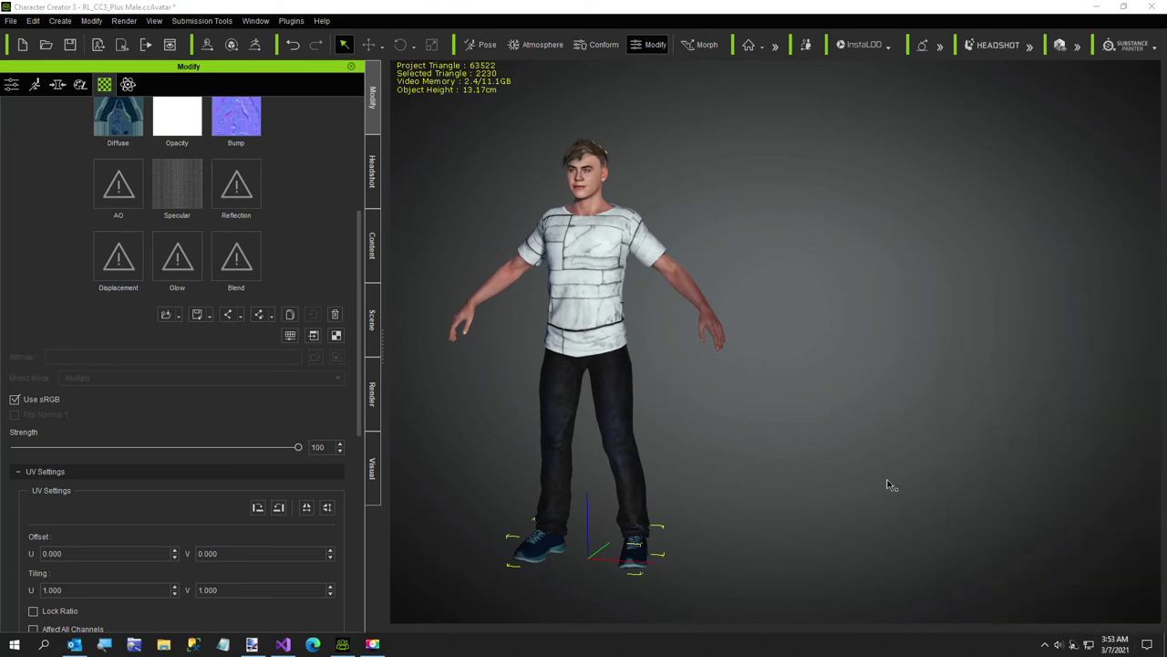
scroll(695, 460, "down", 3)
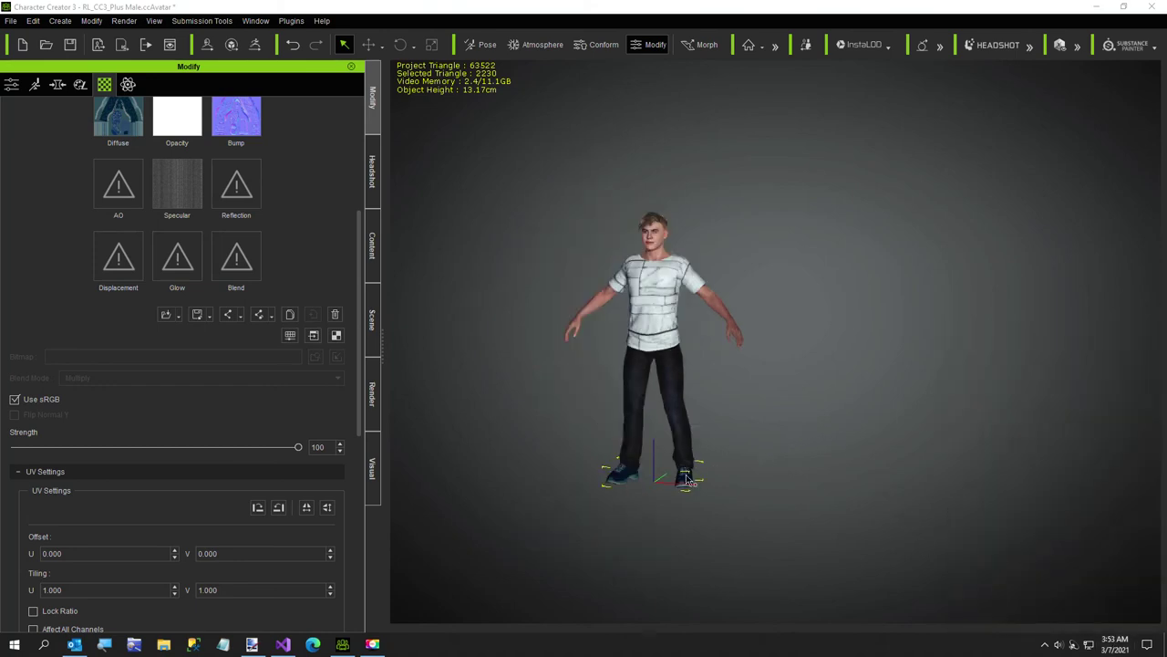
scroll(684, 480, "up", 2)
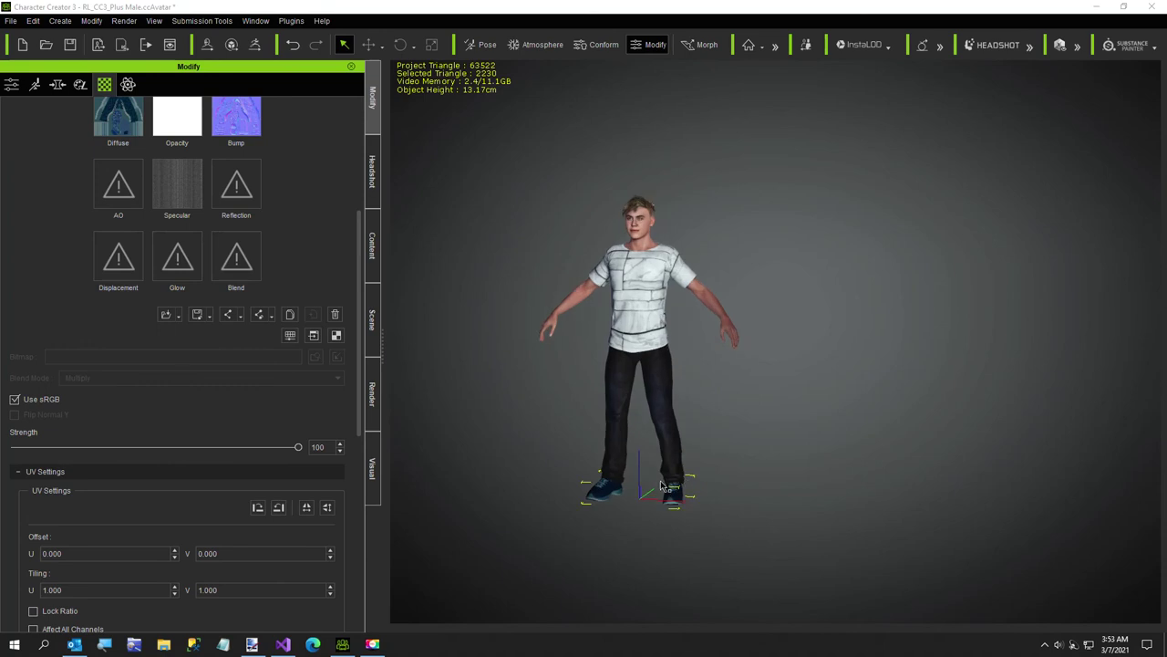
scroll(656, 478, "up", 1)
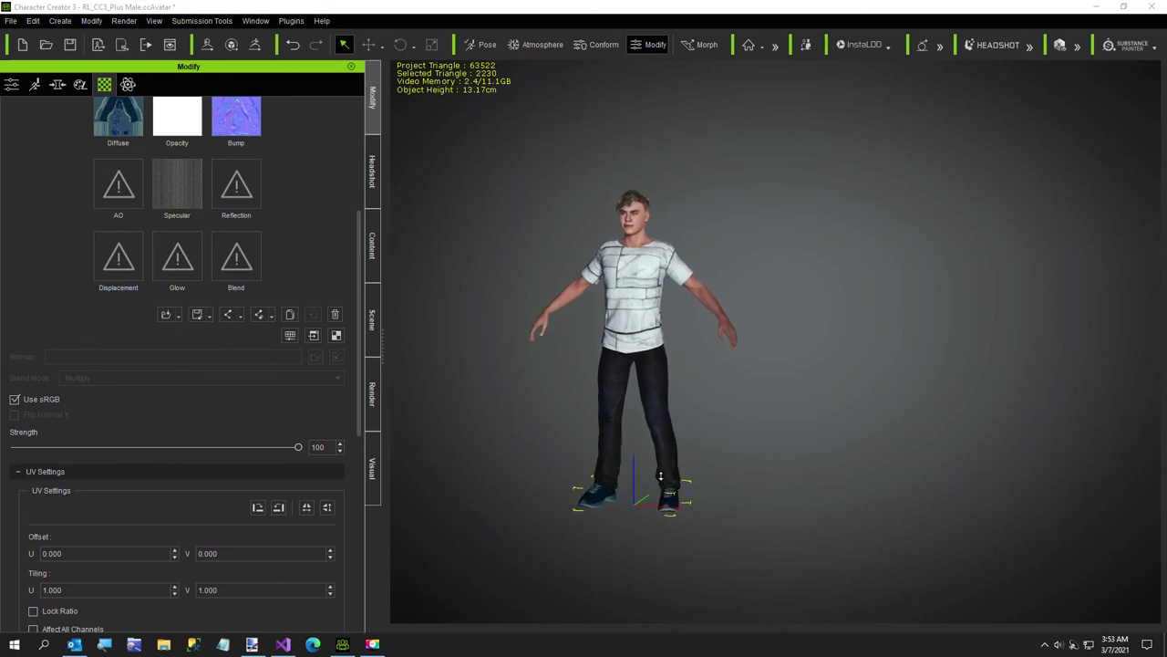
scroll(662, 470, "up", 1)
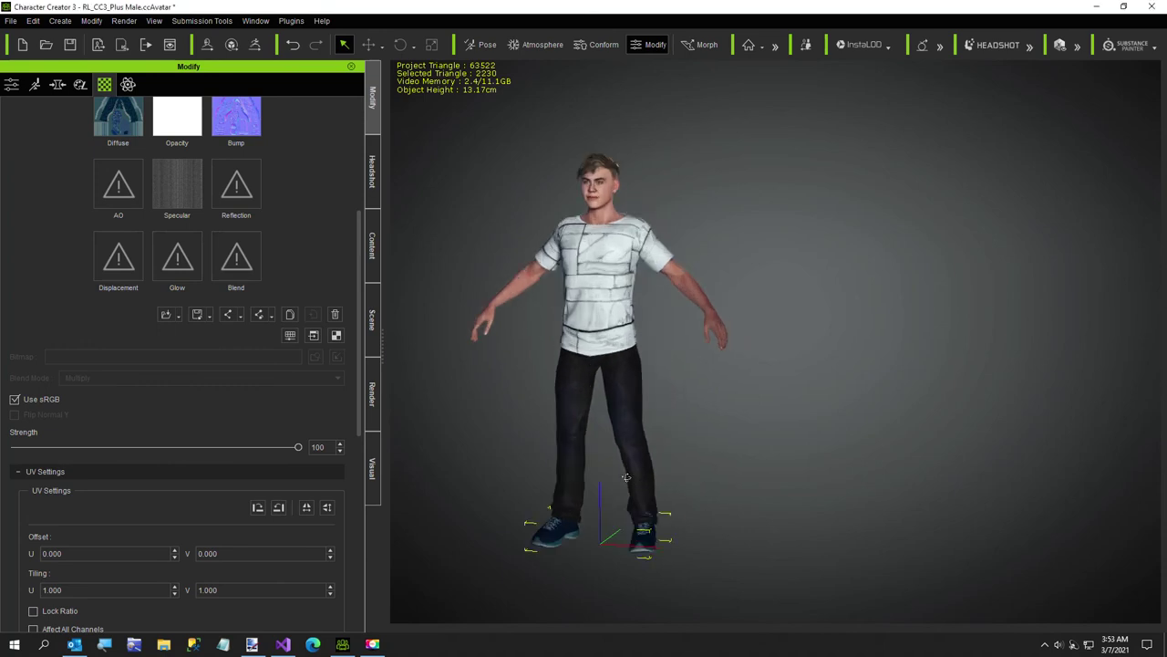
mouse_move(662, 470)
right_mouse_down()
mouse_move(428, 549)
mouse_move(377, 546)
mouse_move(495, 430)
right_mouse_up()
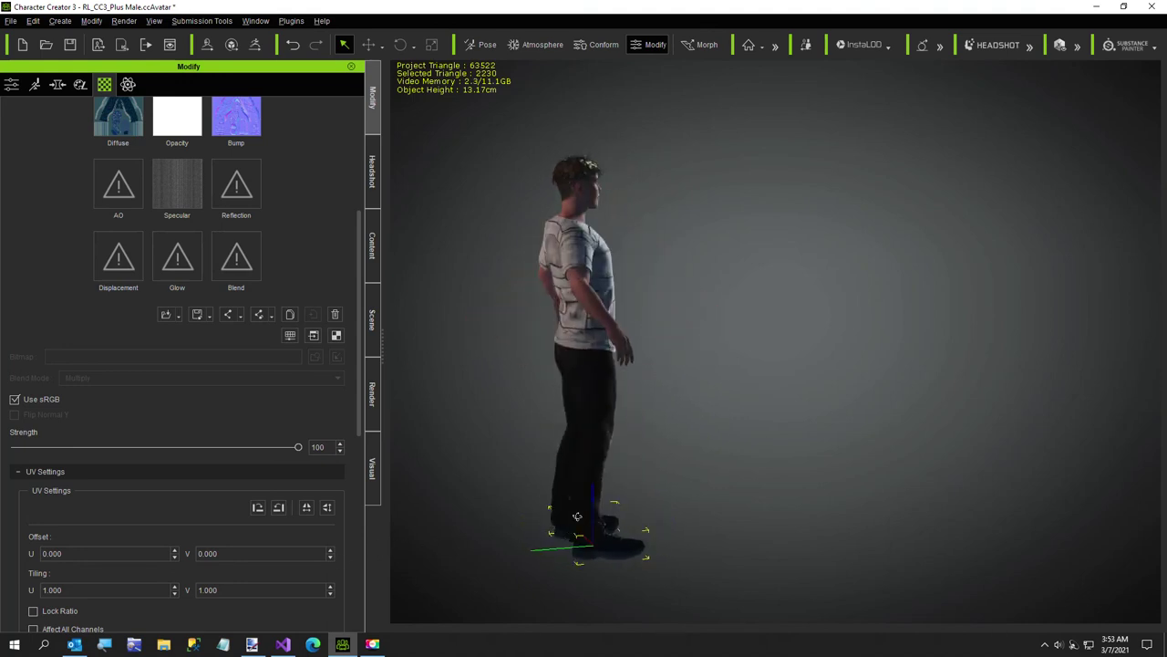
scroll(495, 430, "up", 2)
scroll(510, 433, "up", 2)
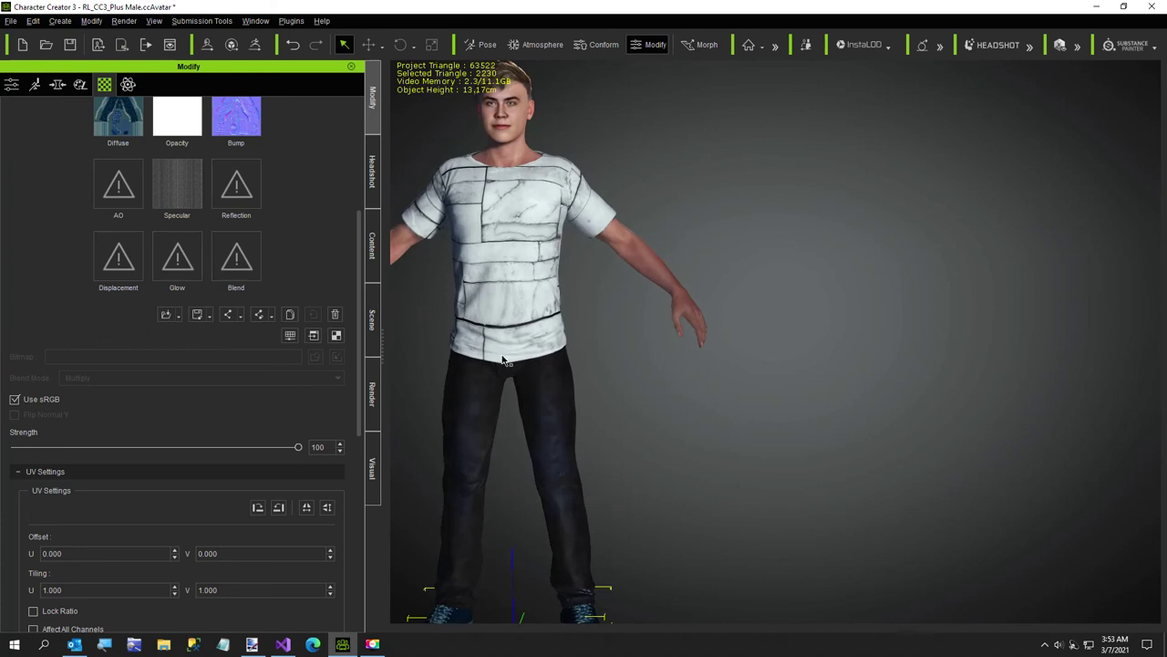
scroll(562, 438, "up", 4)
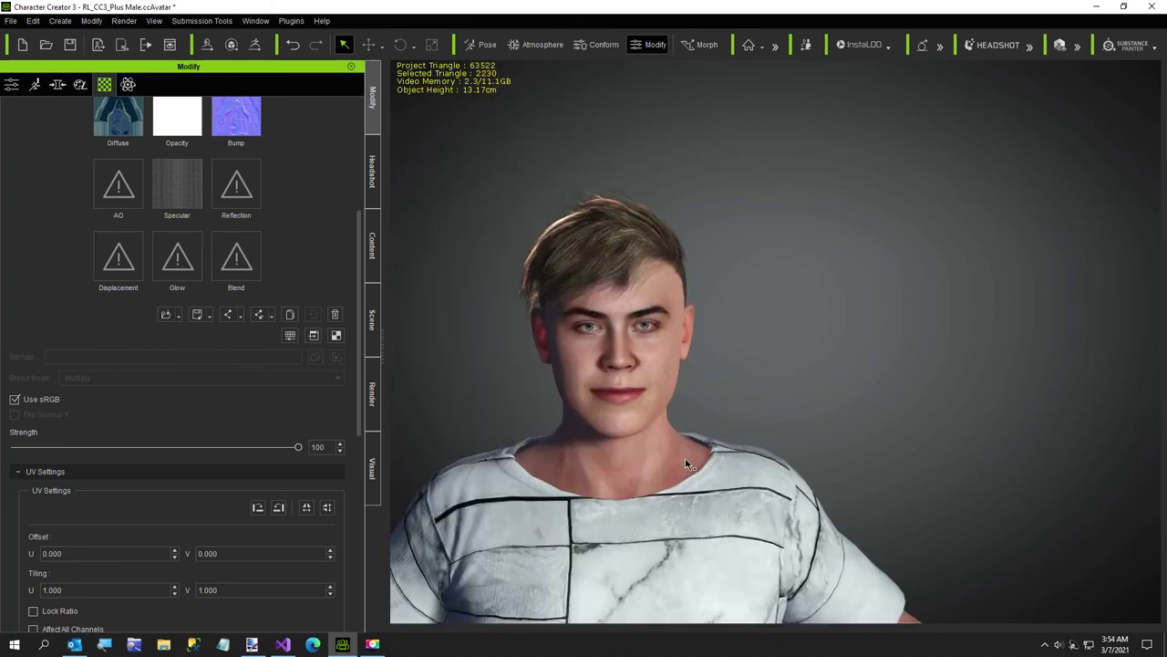
mouse_move(685, 459)
right_mouse_down()
mouse_move(647, 520)
mouse_move(853, 499)
right_mouse_up()
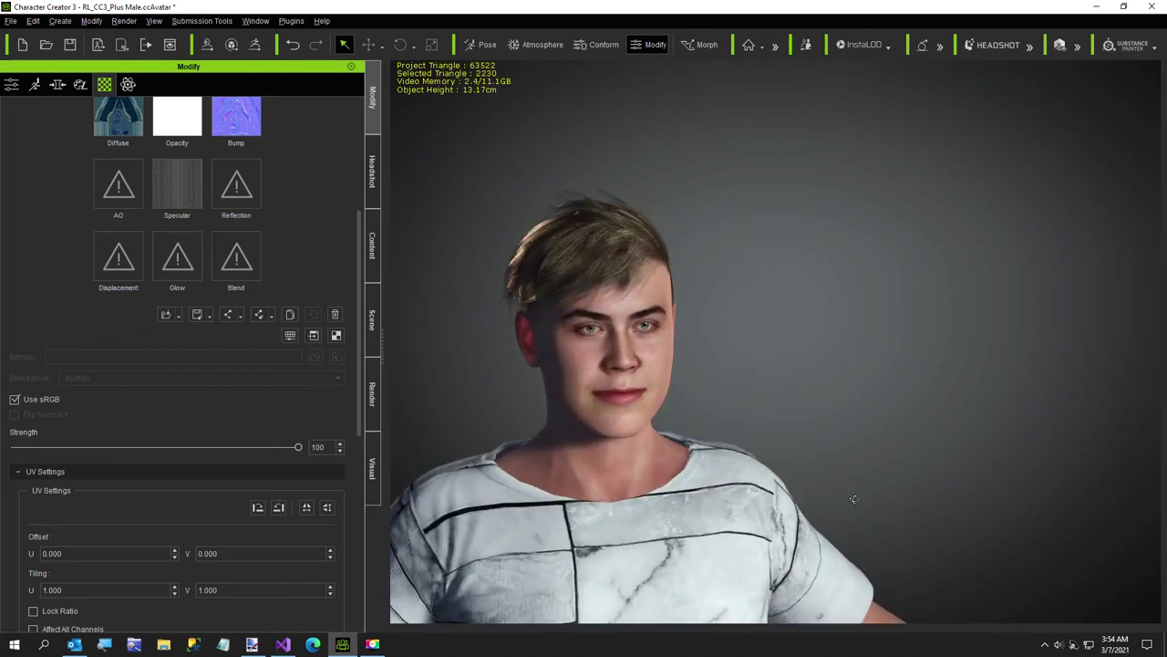